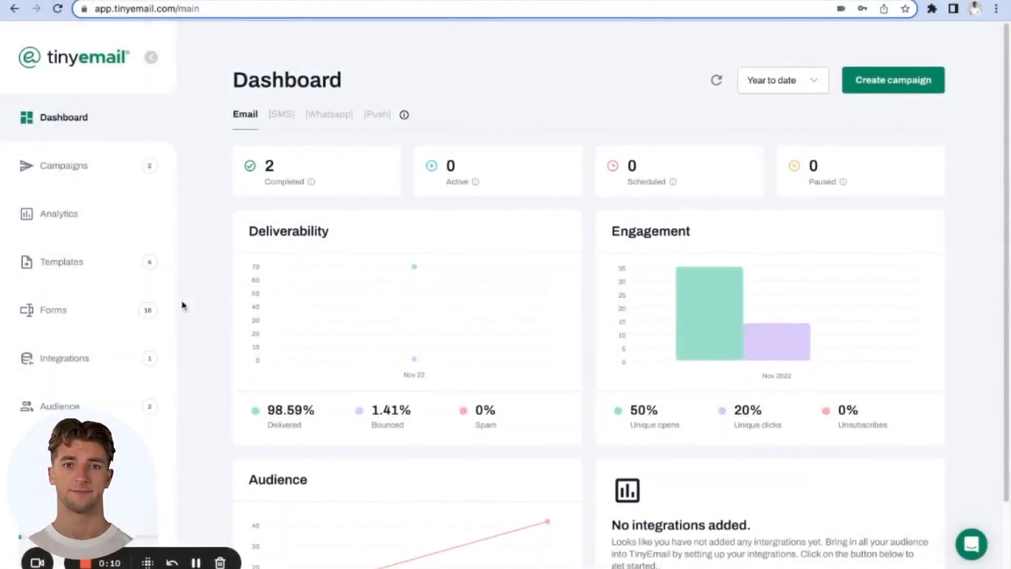
Start a new form from the My Forms list and name it "Tiny Avocado Subscription Form".
click(55, 311)
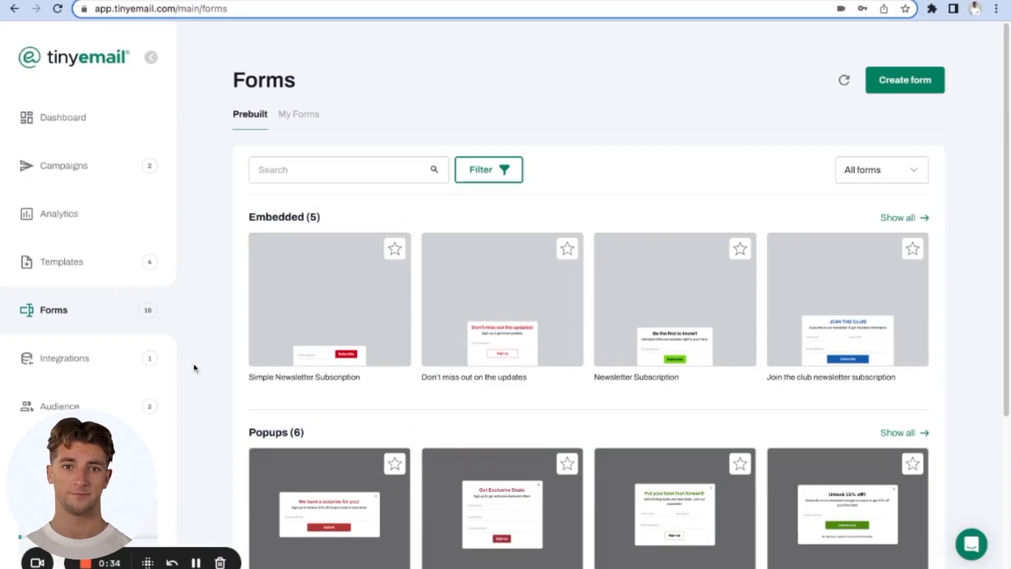
click(303, 117)
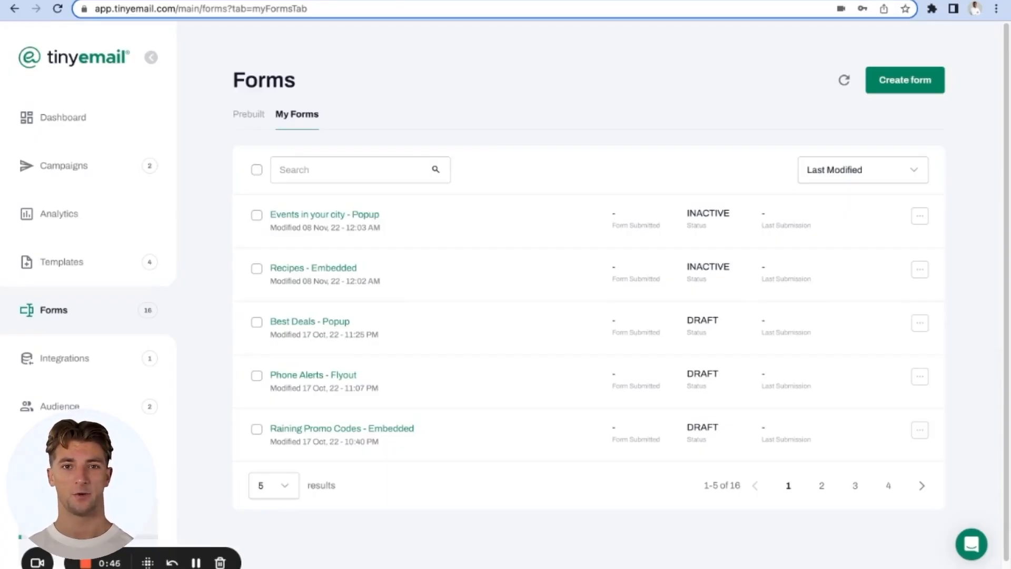
click(908, 93)
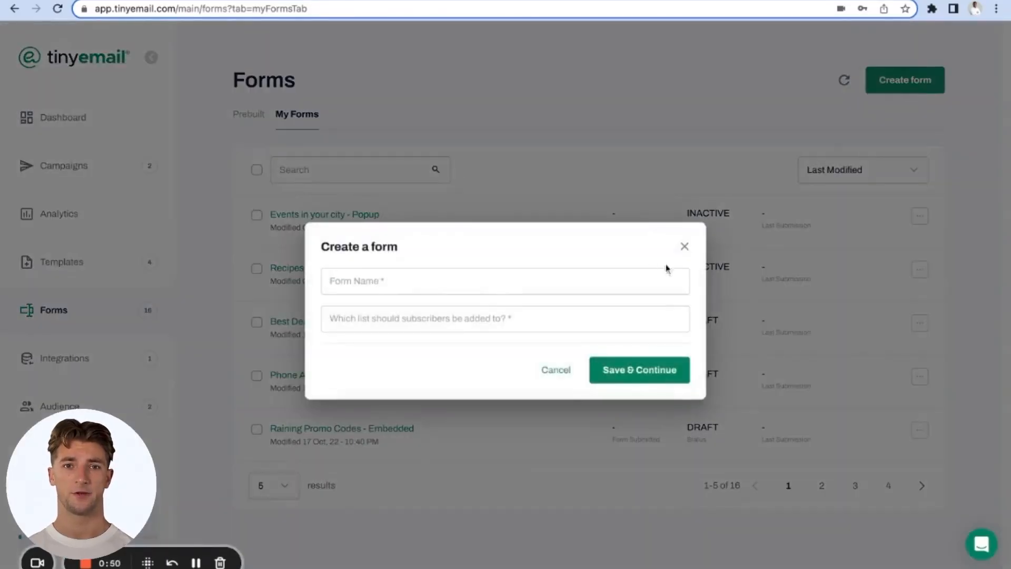
click(585, 283)
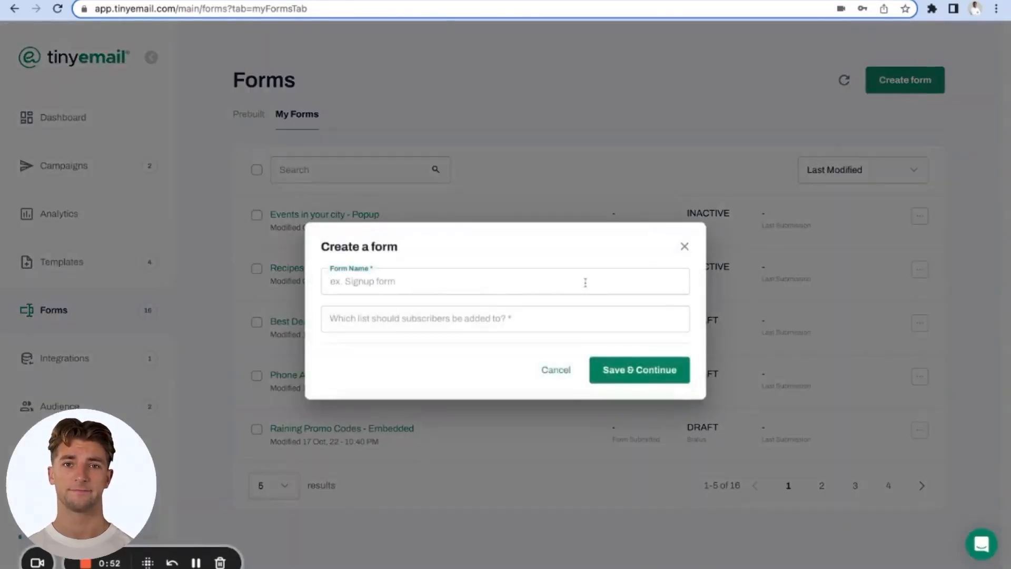
text(Tin)
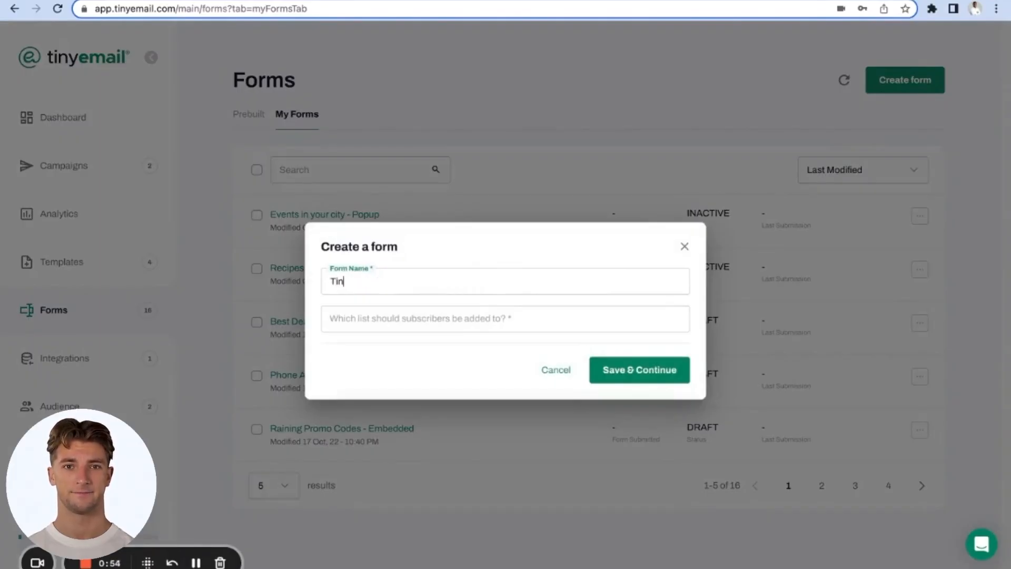
text(y Avoc)
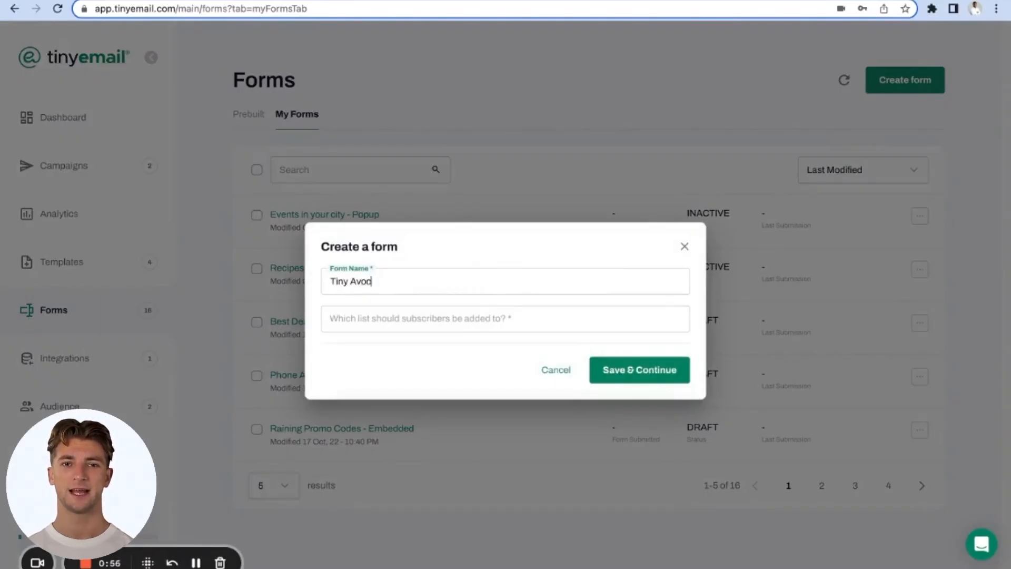
text(ado)
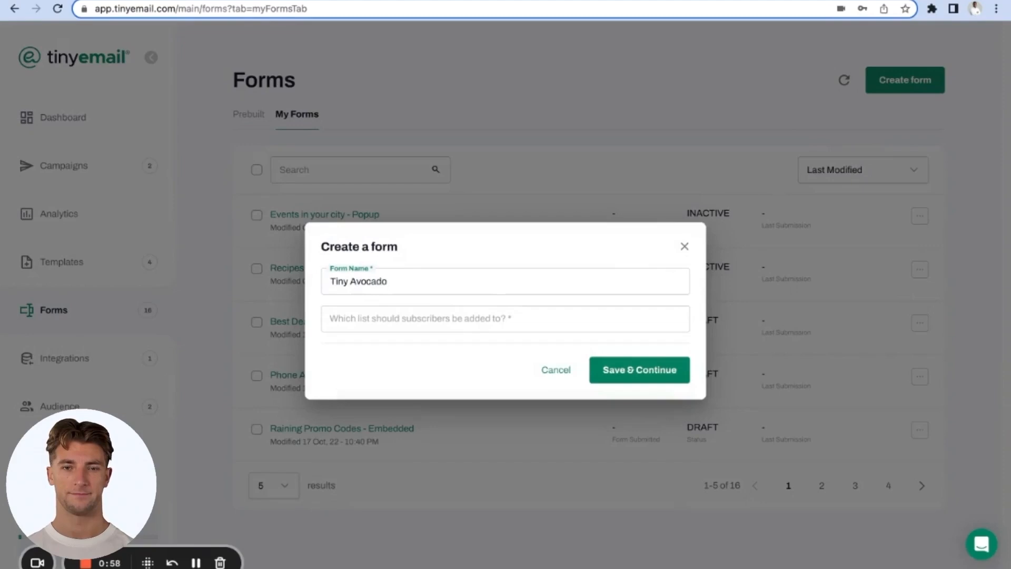
text( Su)
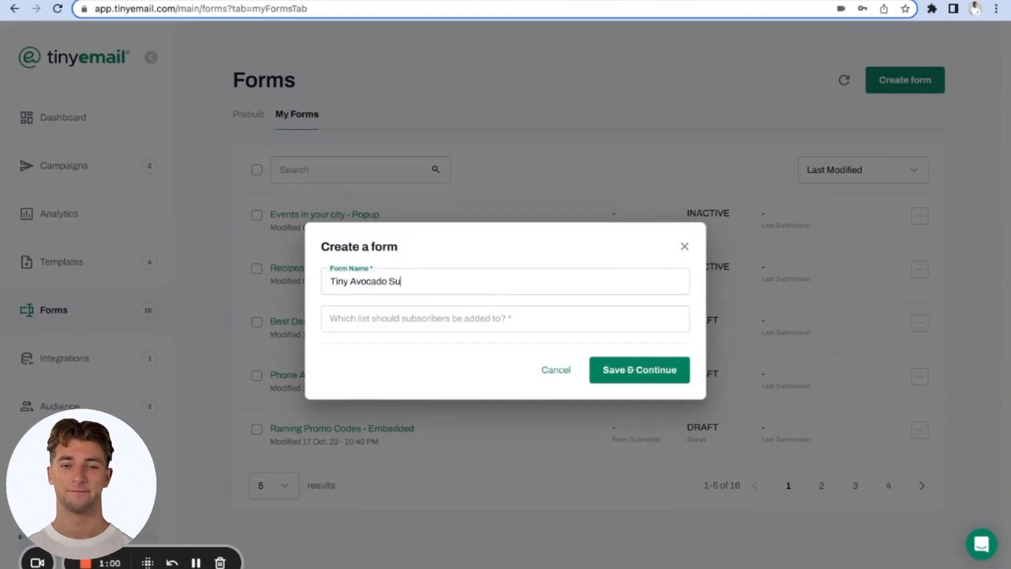
text(bscription )
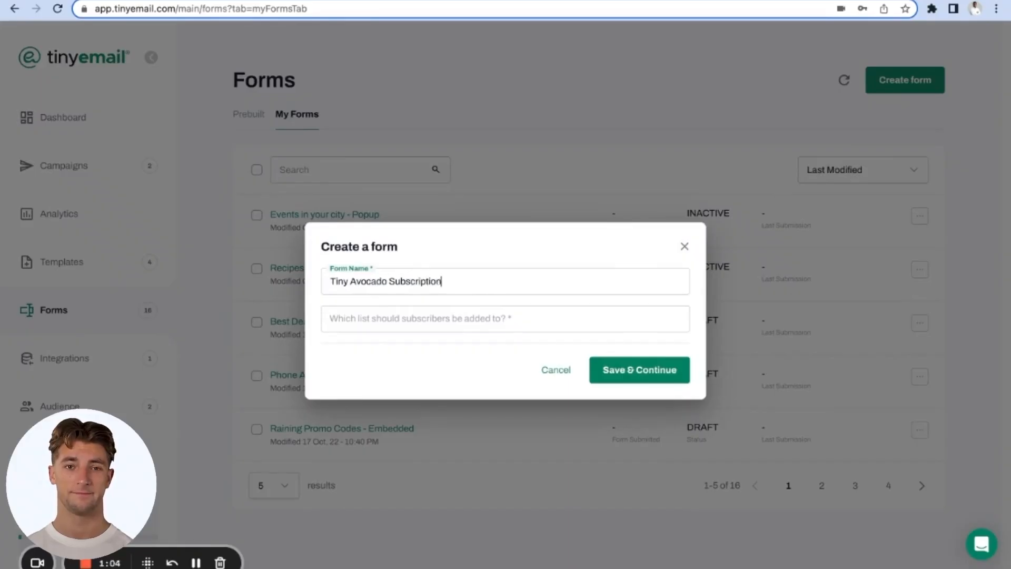
text(Form)
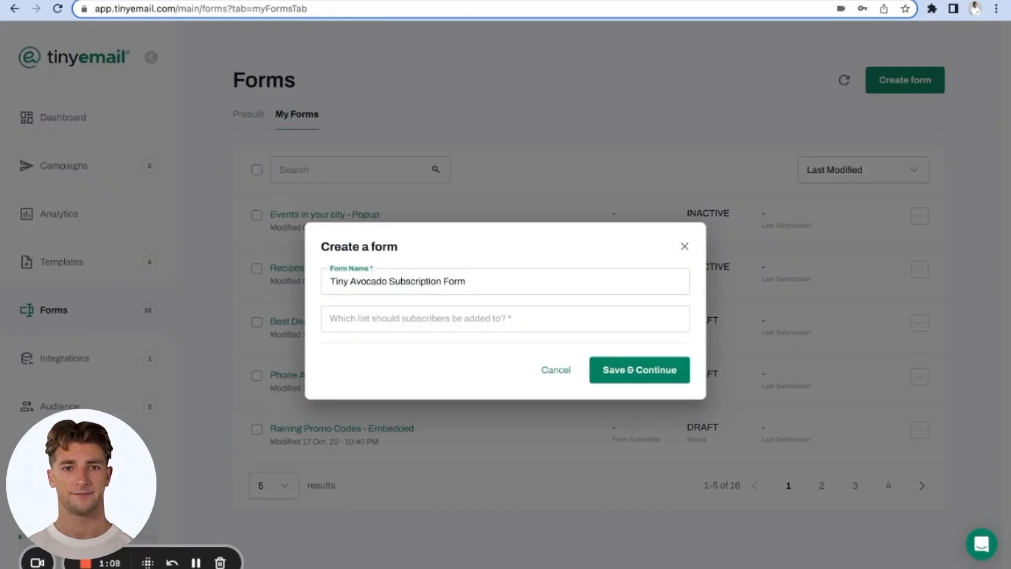
Add a new subscriber list named "Website Subscribers", assign it to the form, and save to continue to the editor.
click(541, 318)
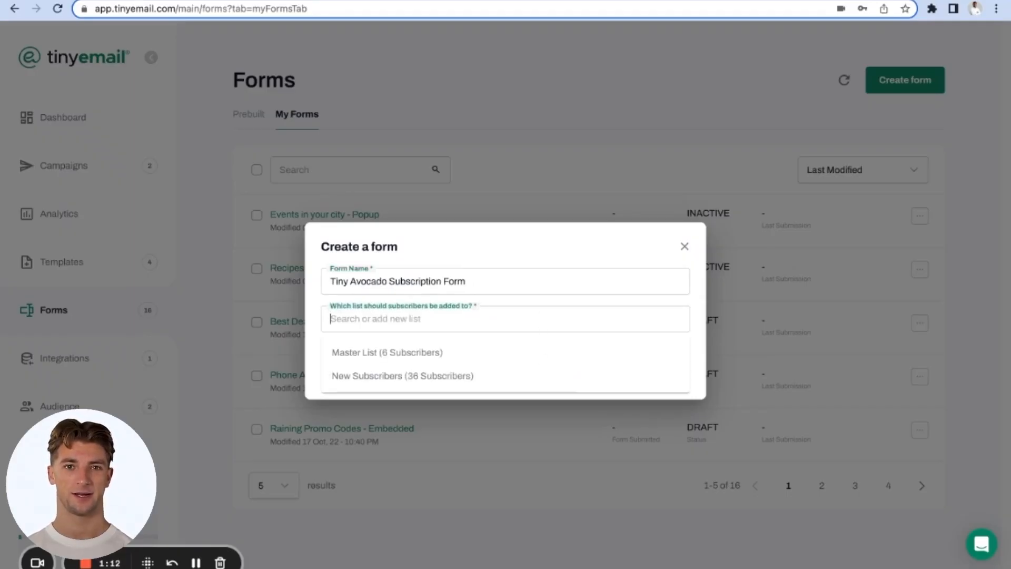
click(487, 323)
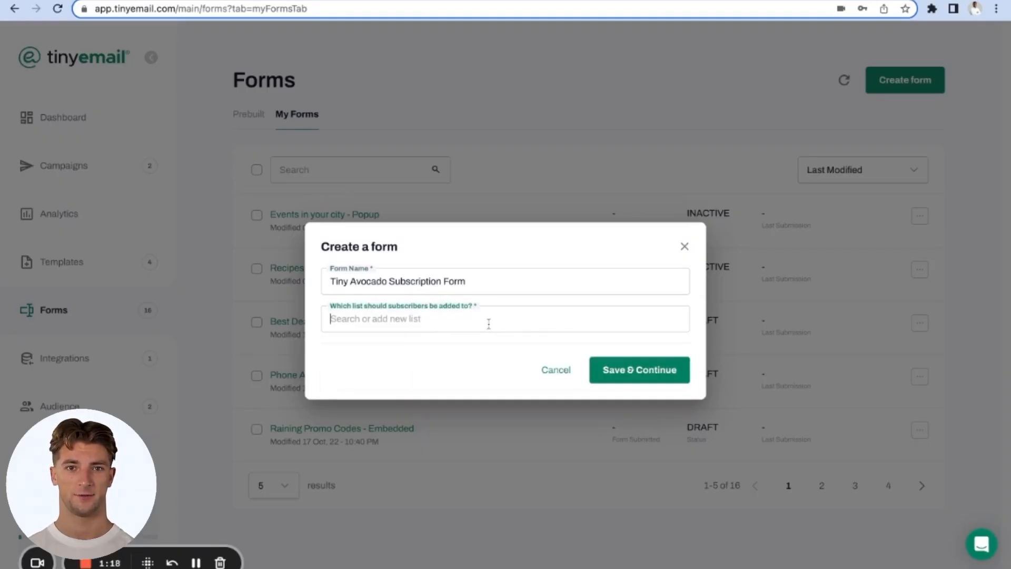
click(490, 319)
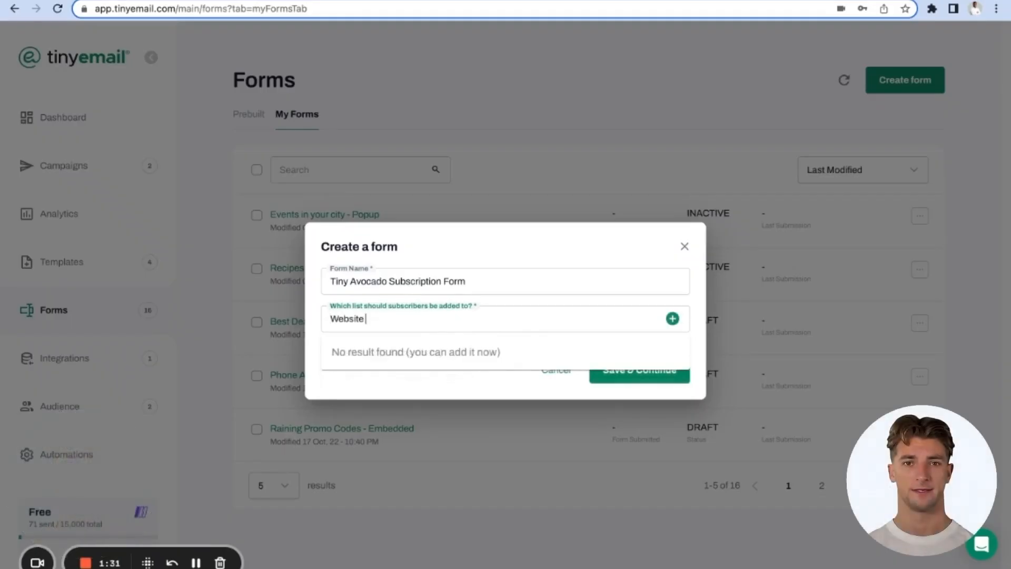
text(S)
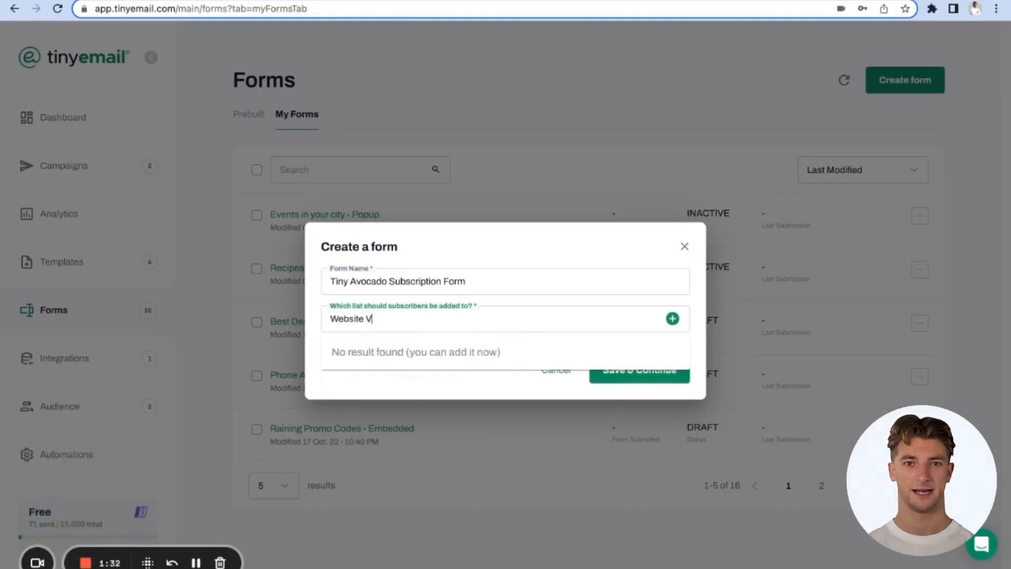
text(u)
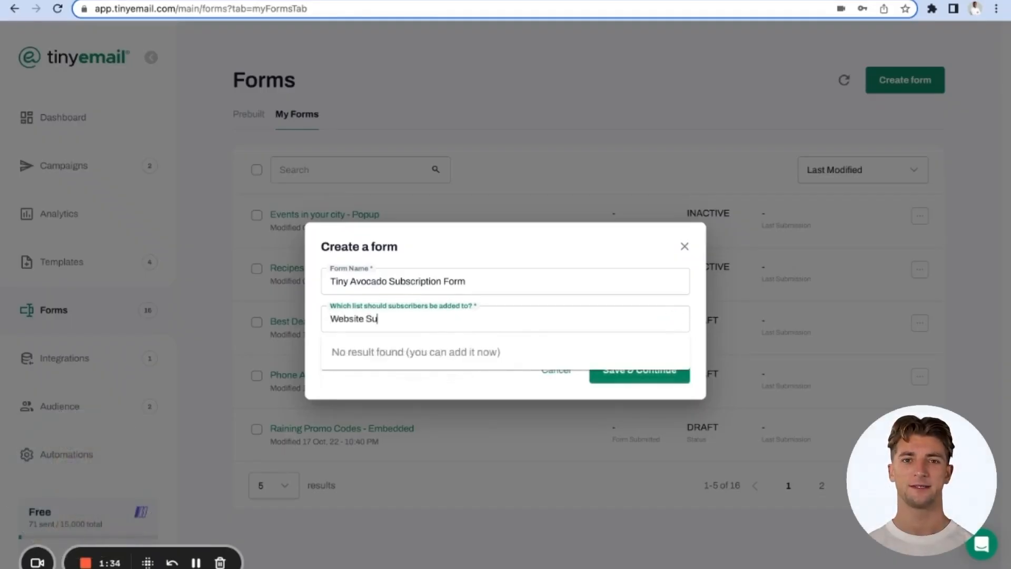
text(bscribers)
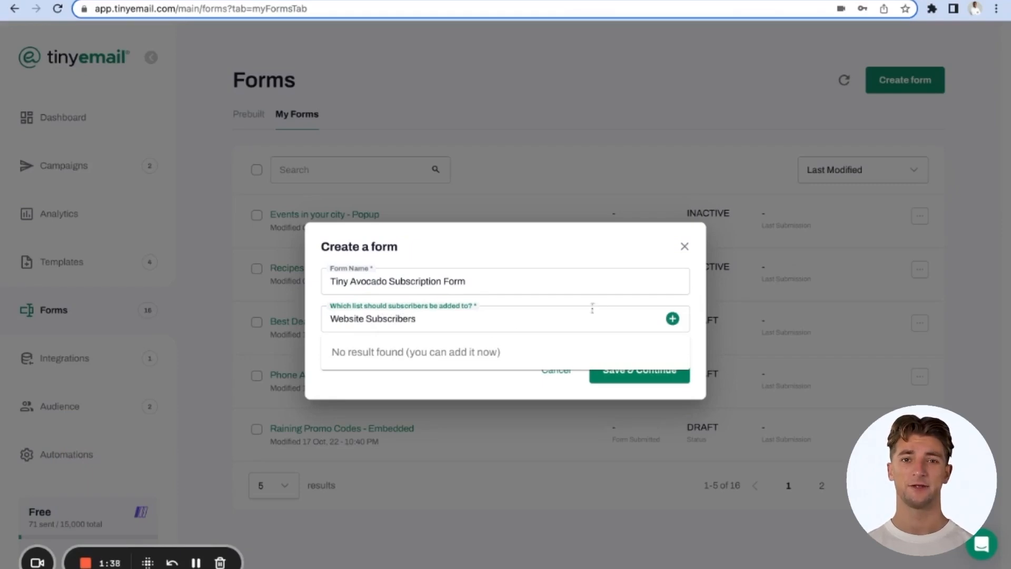
click(673, 319)
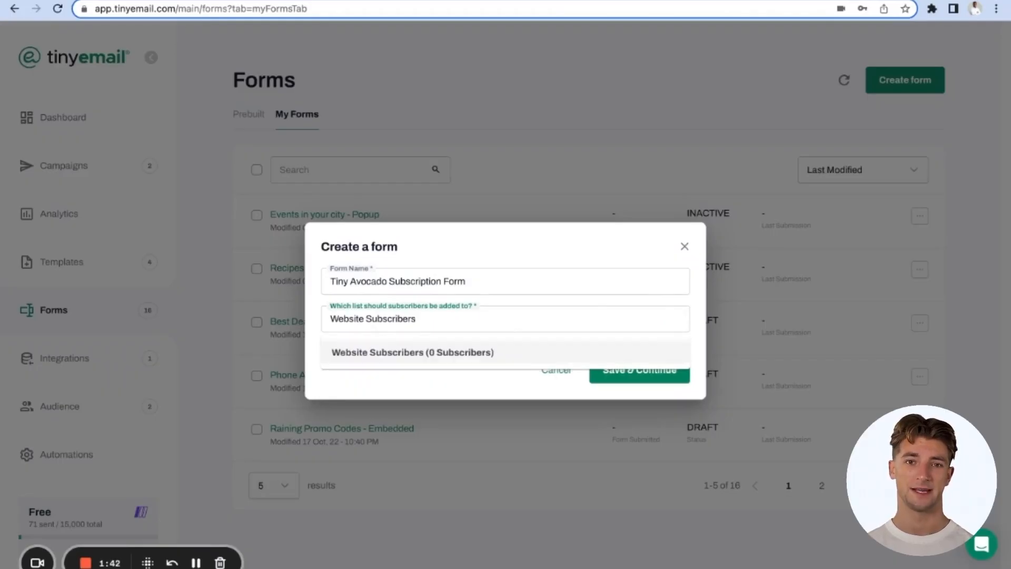
click(607, 354)
click(648, 373)
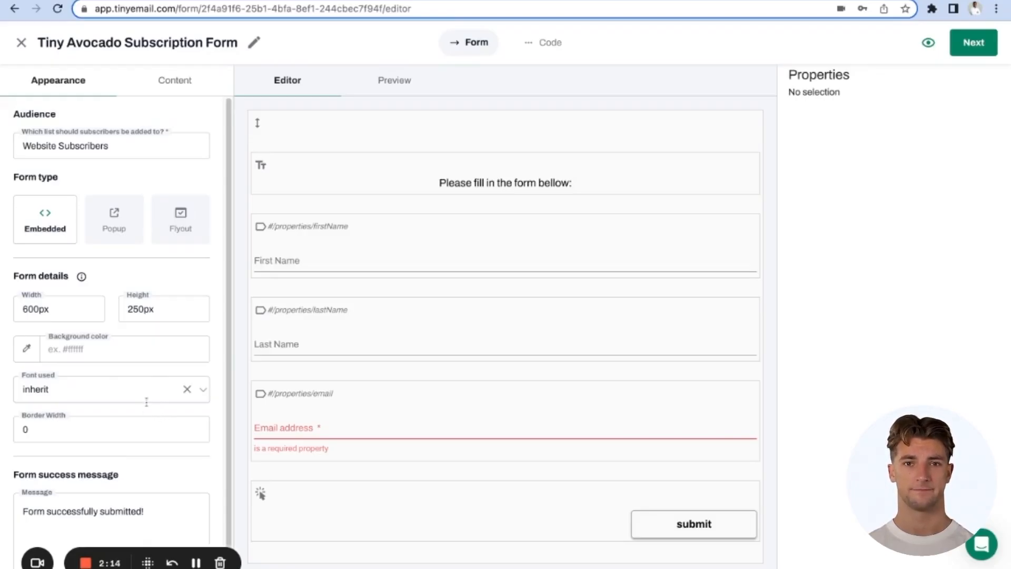
Preview the form and set its border width to 1.
click(392, 82)
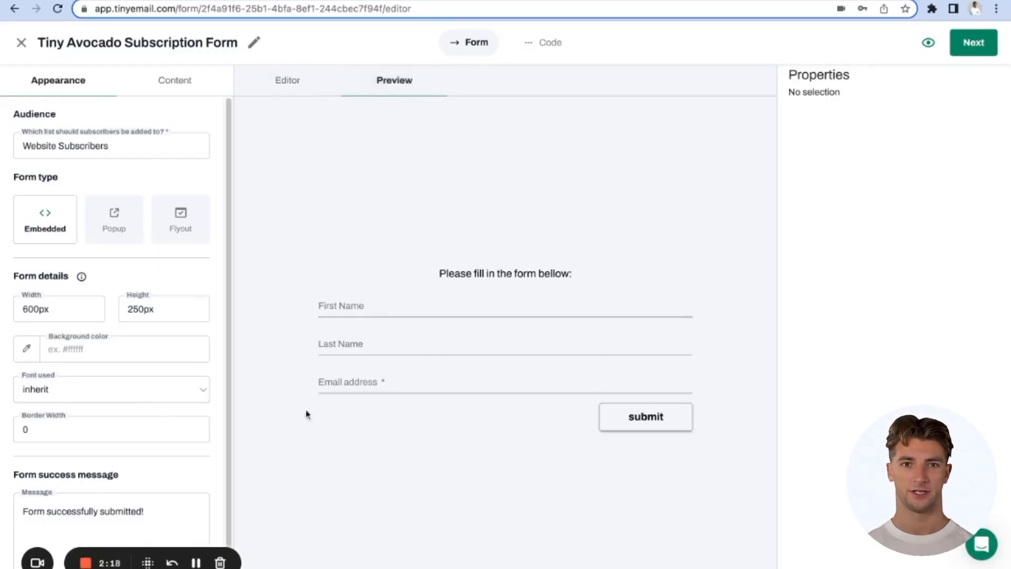
scroll(157, 409, down, 1)
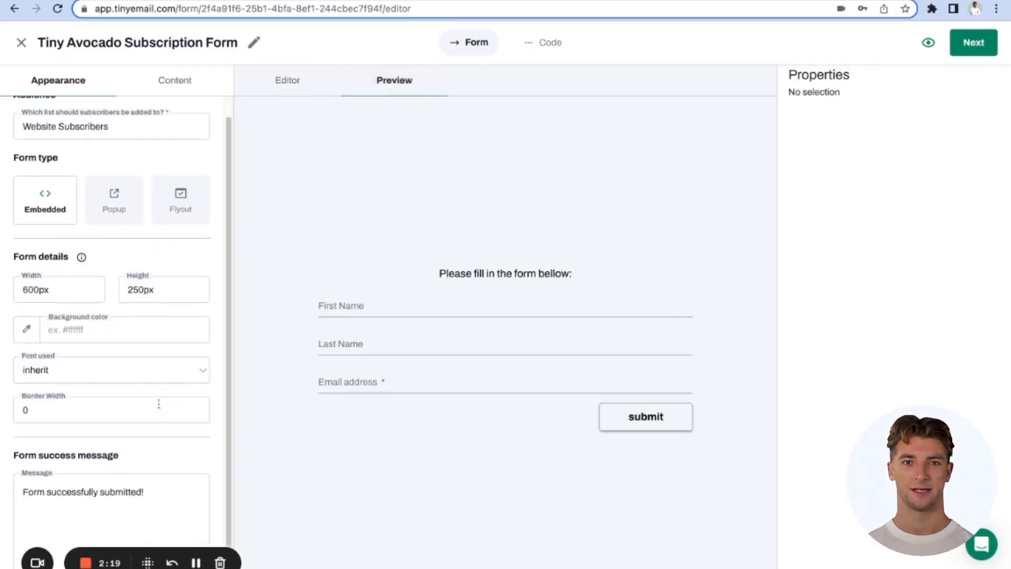
click(88, 411)
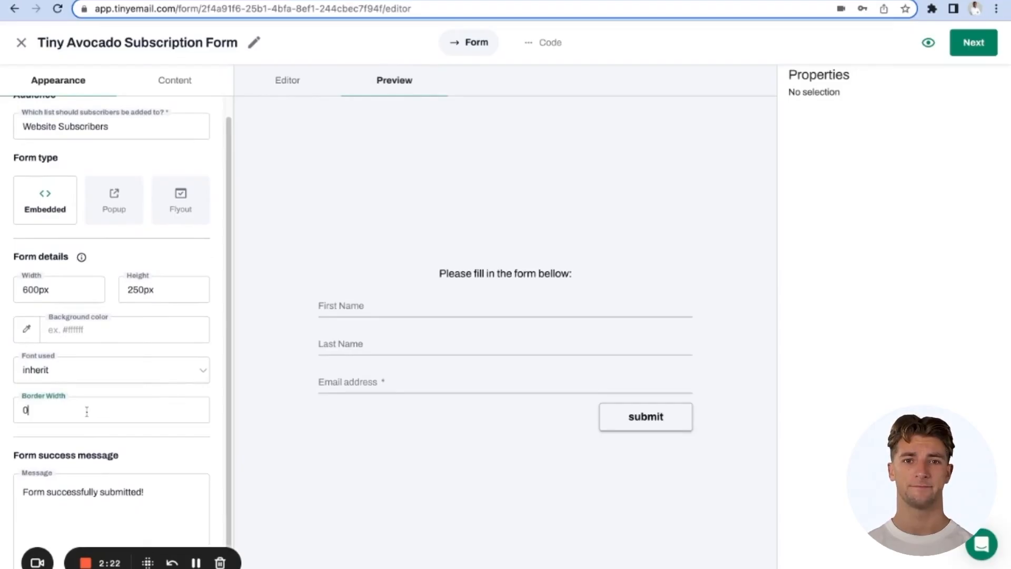
double_click(83, 412)
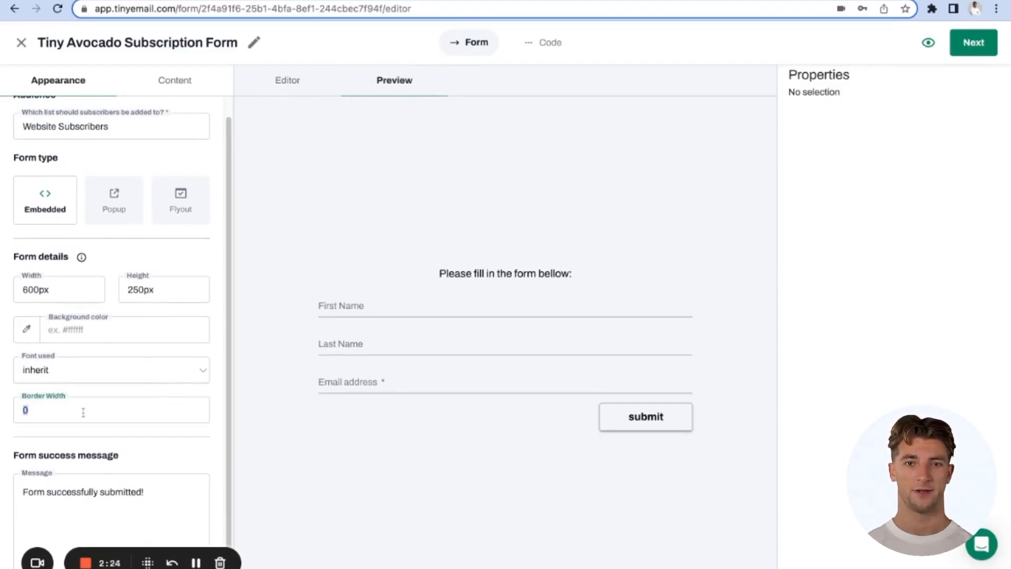
text(1)
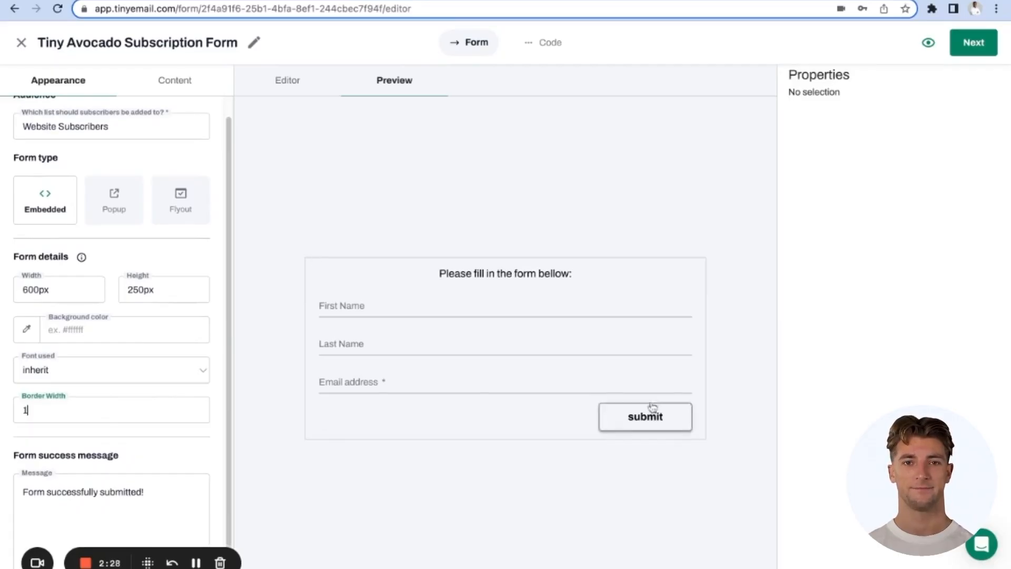
Set the form's border width back to 0.
double_click(45, 409)
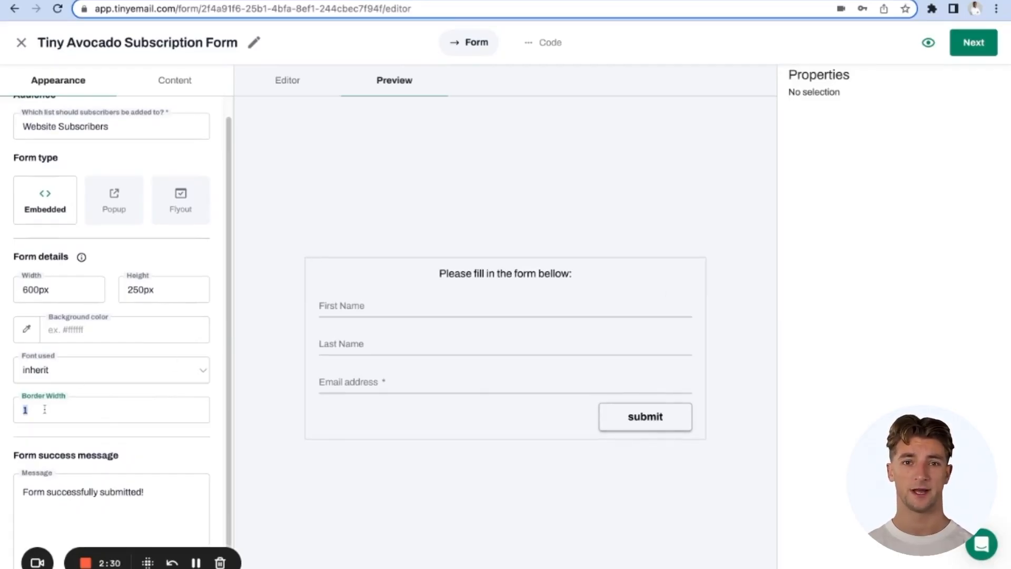
text(0)
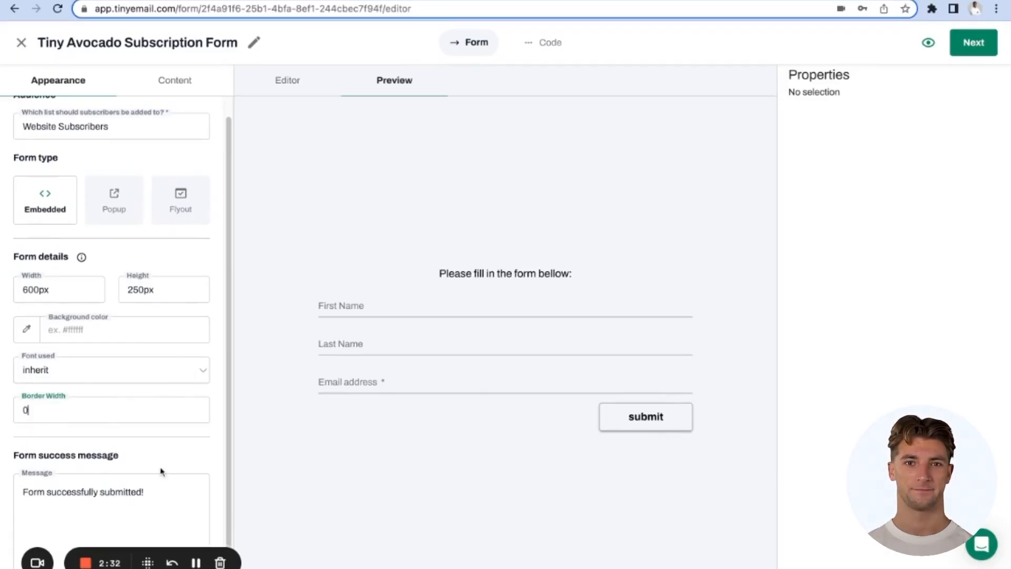
click(171, 493)
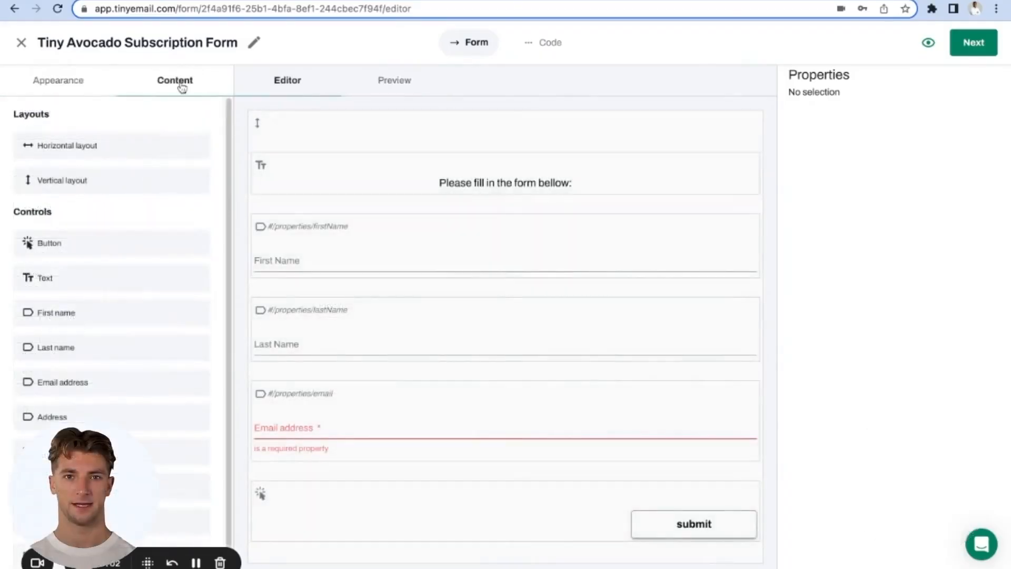
Add an Address field between the Last Name and Email address fields and preview the form.
scroll(158, 247, down, 1)
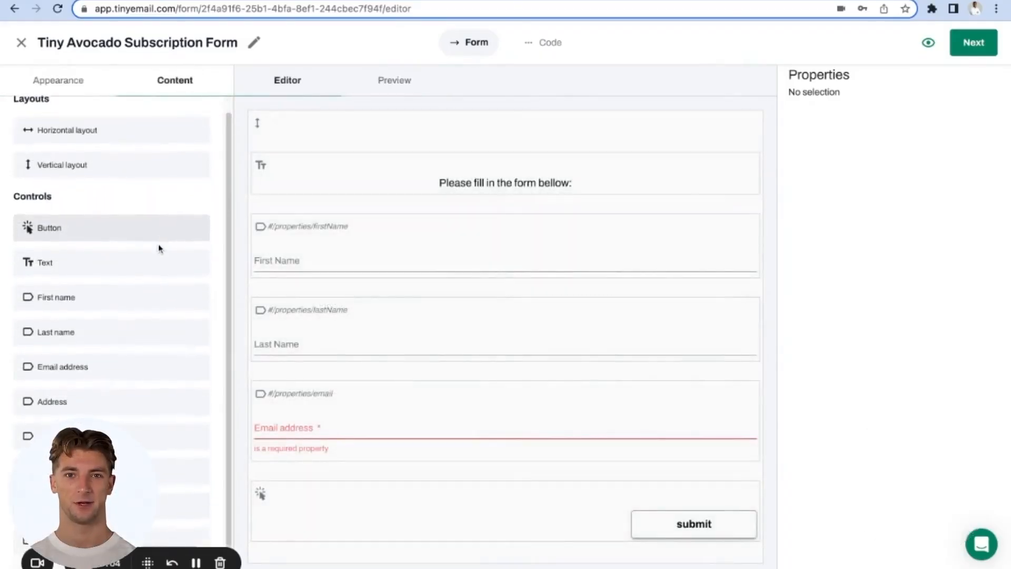
scroll(151, 286, down, 1)
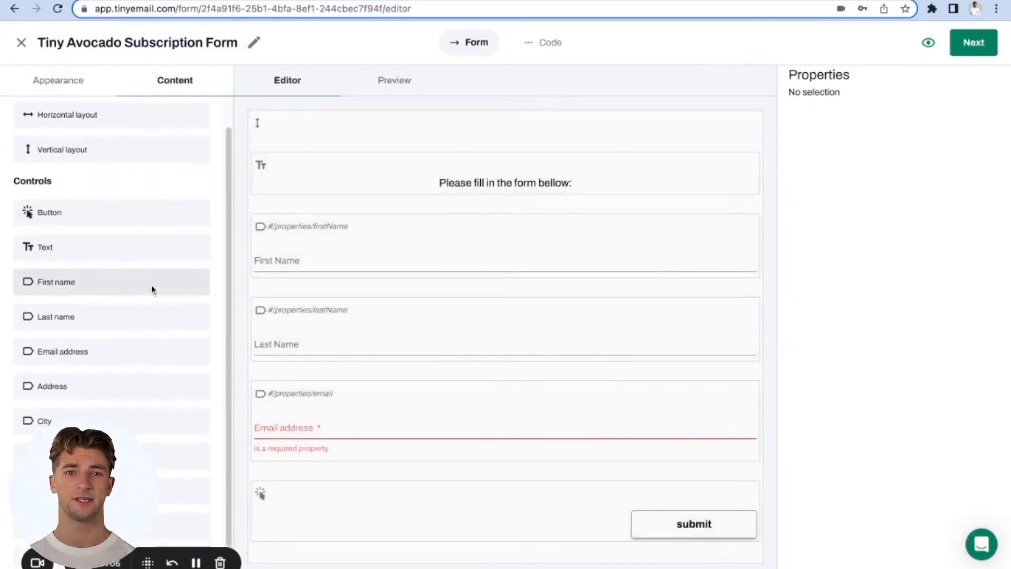
drag(81, 388, 320, 386)
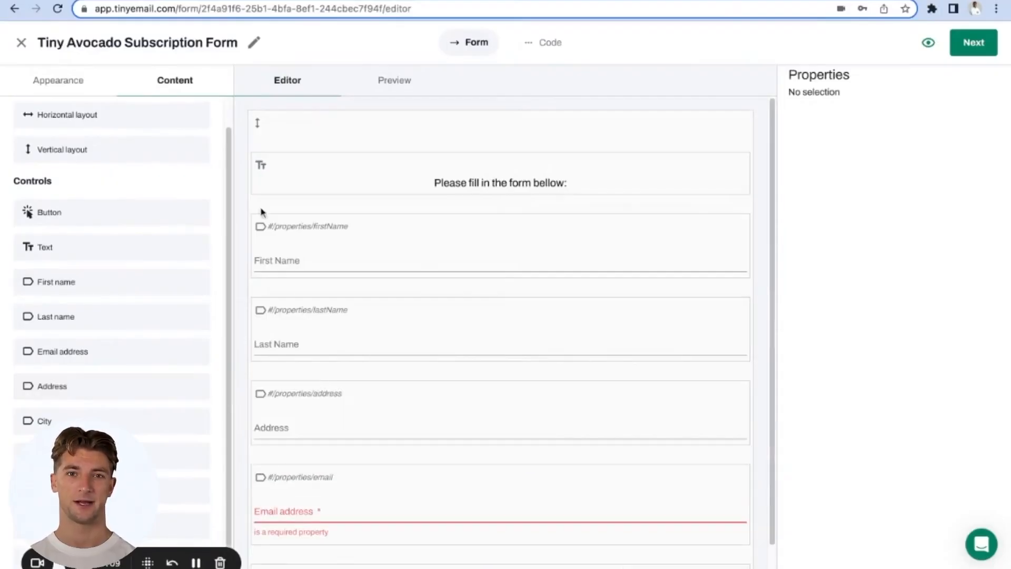
click(403, 80)
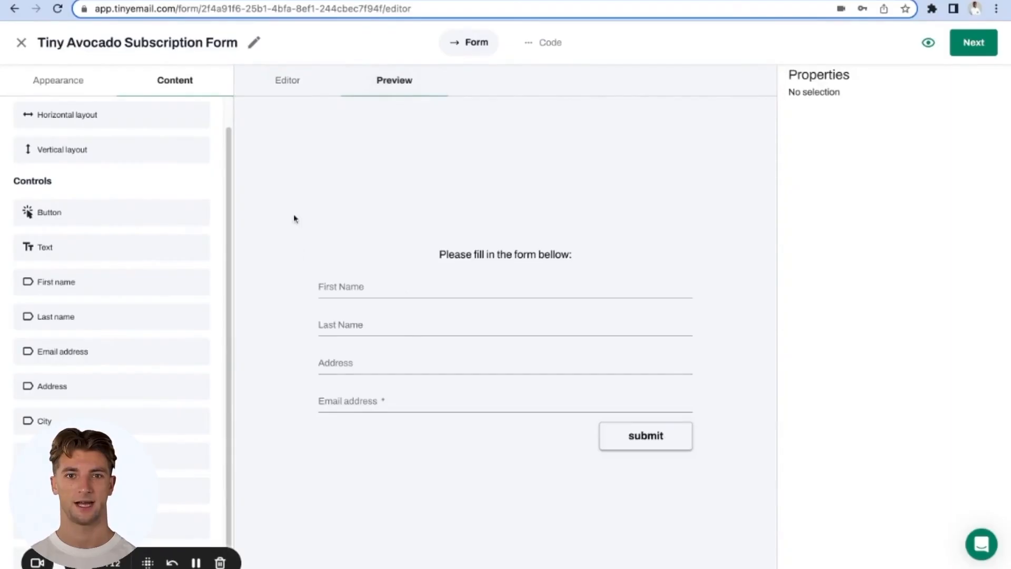
Return to editing the form and delete the Address field.
click(310, 88)
mouse_move(733, 394)
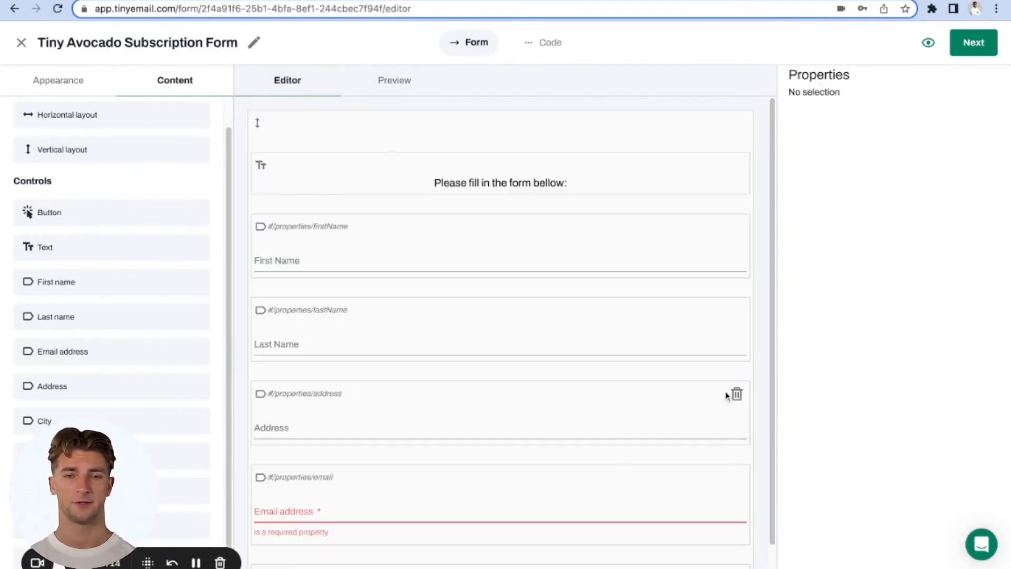
click(735, 395)
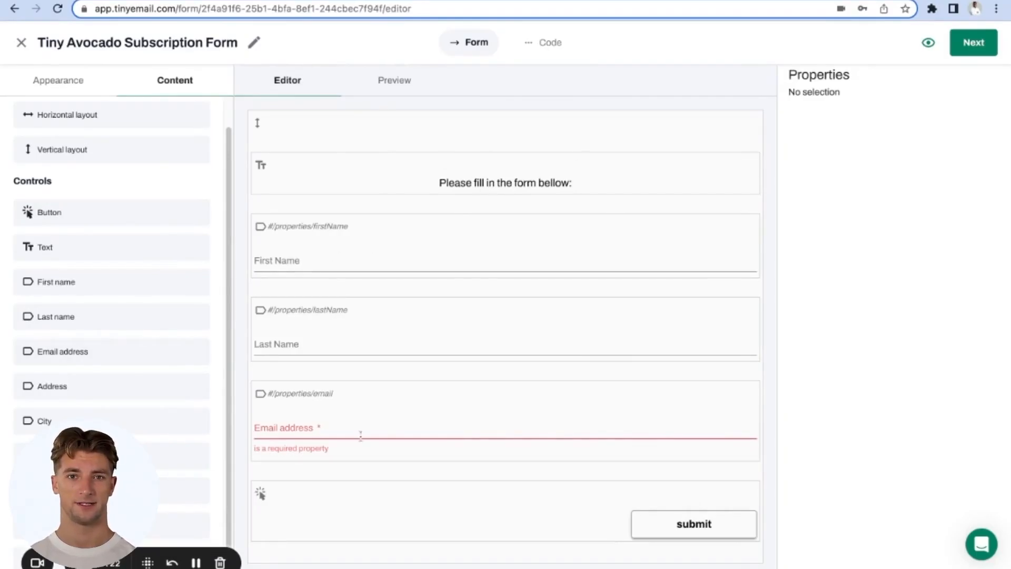
Set the submit button's width to 75%.
click(527, 499)
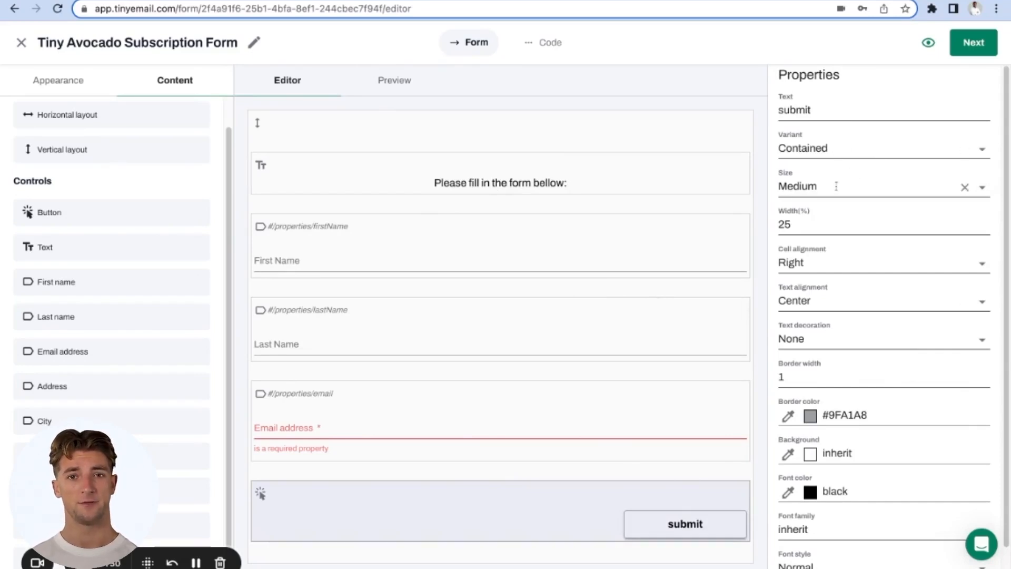
click(811, 228)
double_click(811, 228)
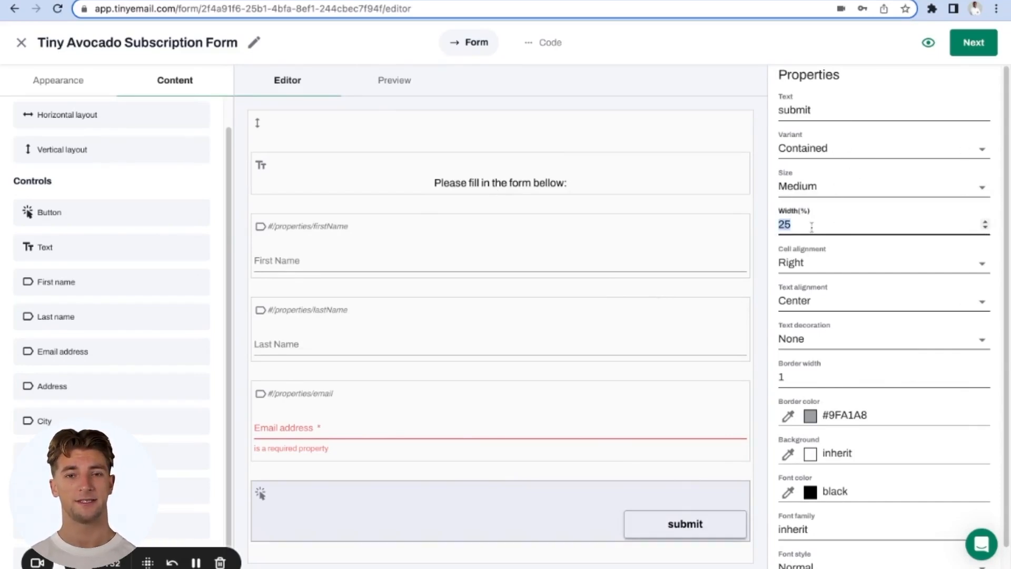
text(75)
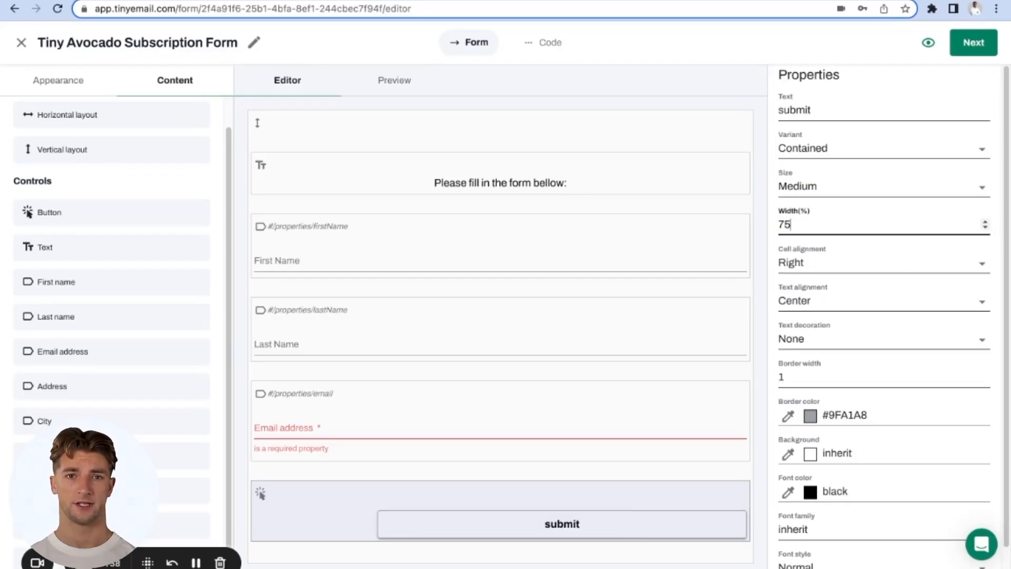
Set the submit button's cell alignment to Center and its background colour to dark green #056422.
click(981, 263)
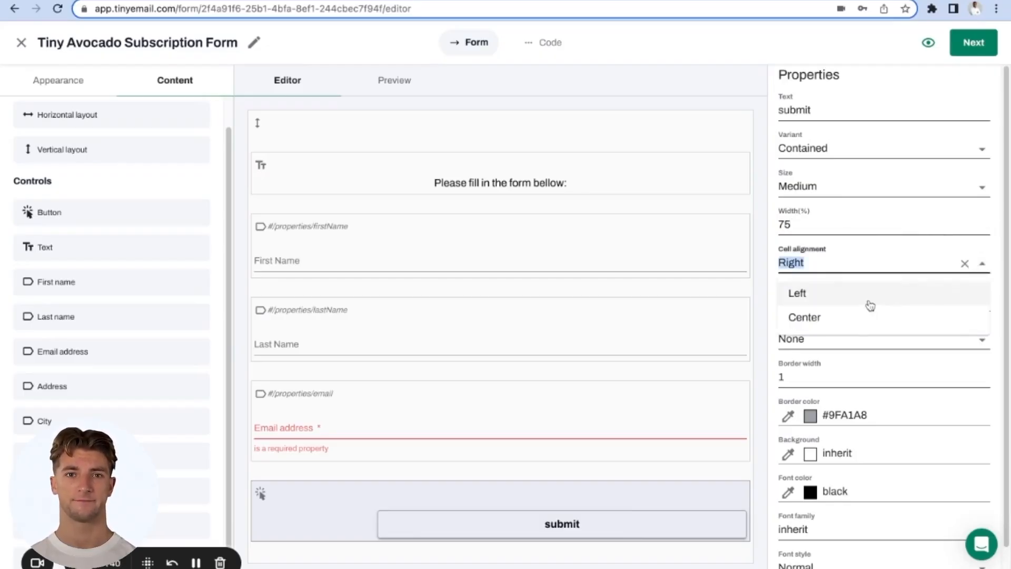
click(862, 316)
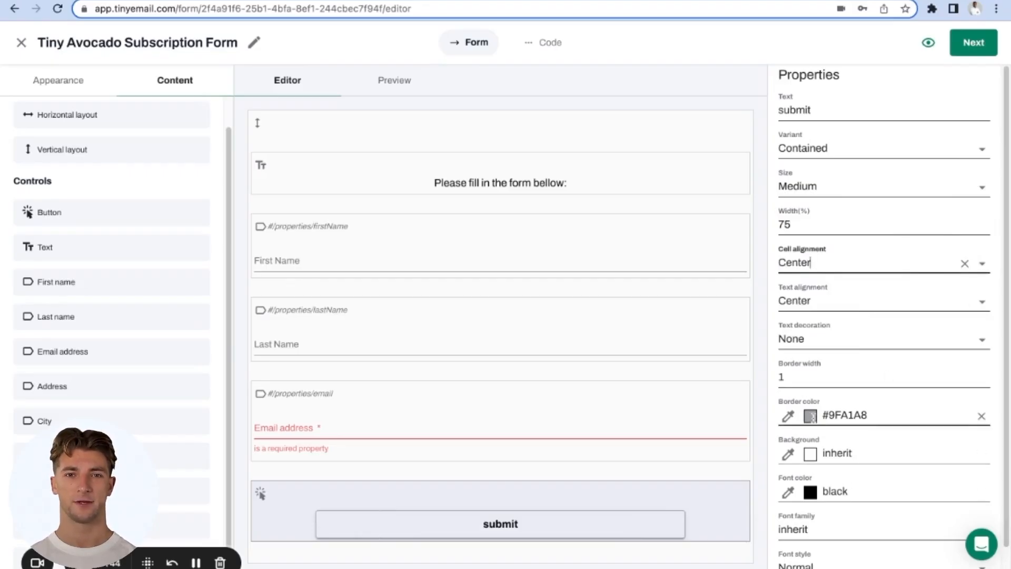
click(789, 456)
click(866, 511)
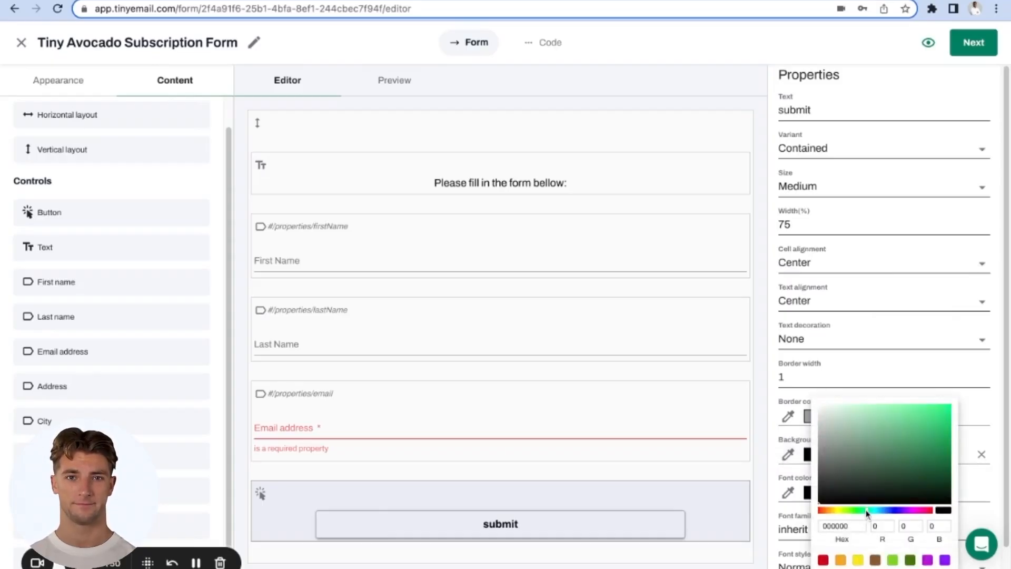
click(931, 467)
drag(943, 466, 946, 468)
click(783, 508)
Set the submit button's font colour to white #ffffff.
click(805, 489)
click(819, 406)
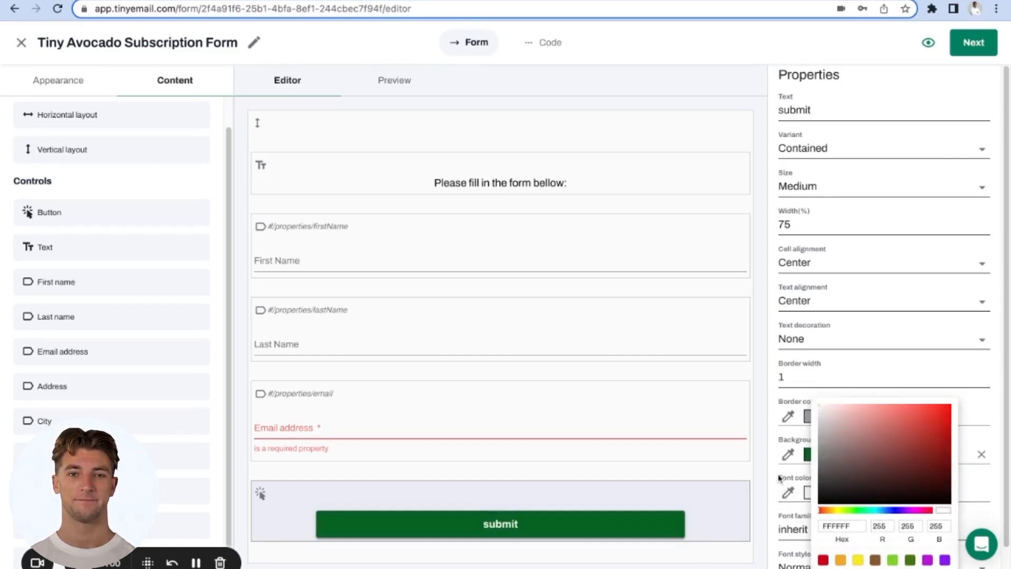
click(782, 491)
scroll(845, 521, down, 1)
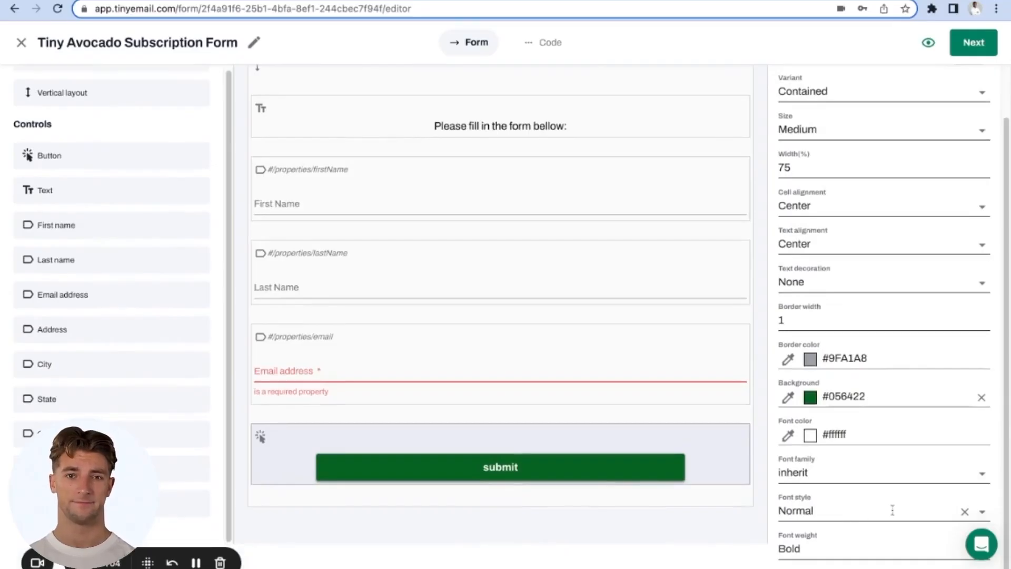
scroll(591, 460, up, 1)
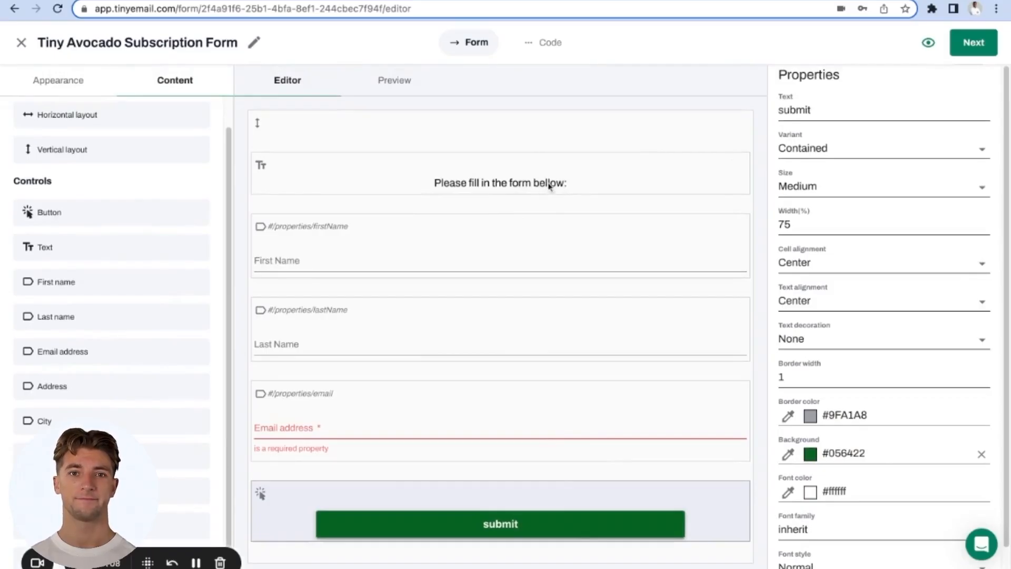
Replace the intro text above the First Name field with "Subscribe to receive discounts" and preview the form.
click(562, 168)
drag(823, 111, 935, 111)
key(ctrl+a)
text(Subscribe)
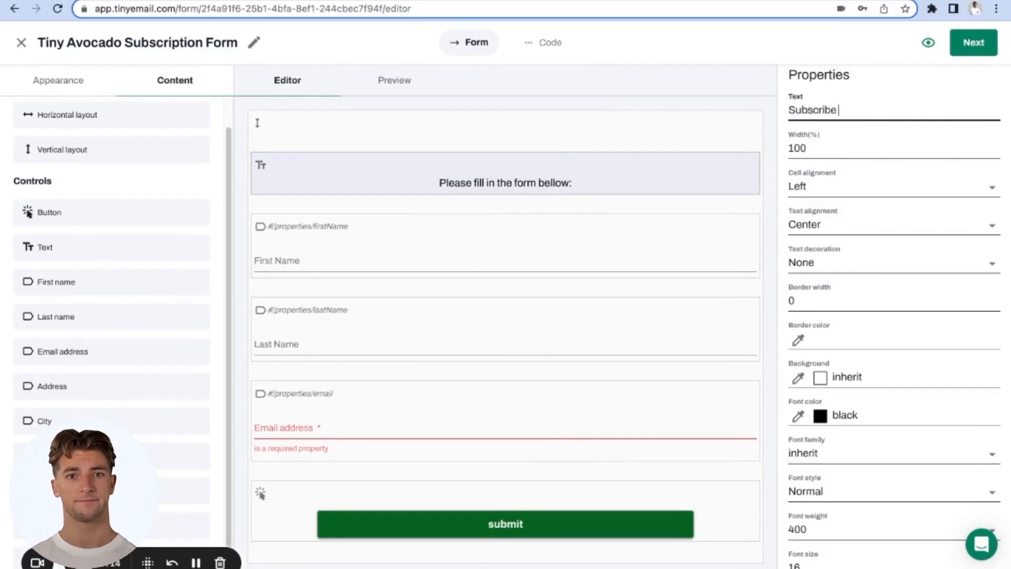
text( to)
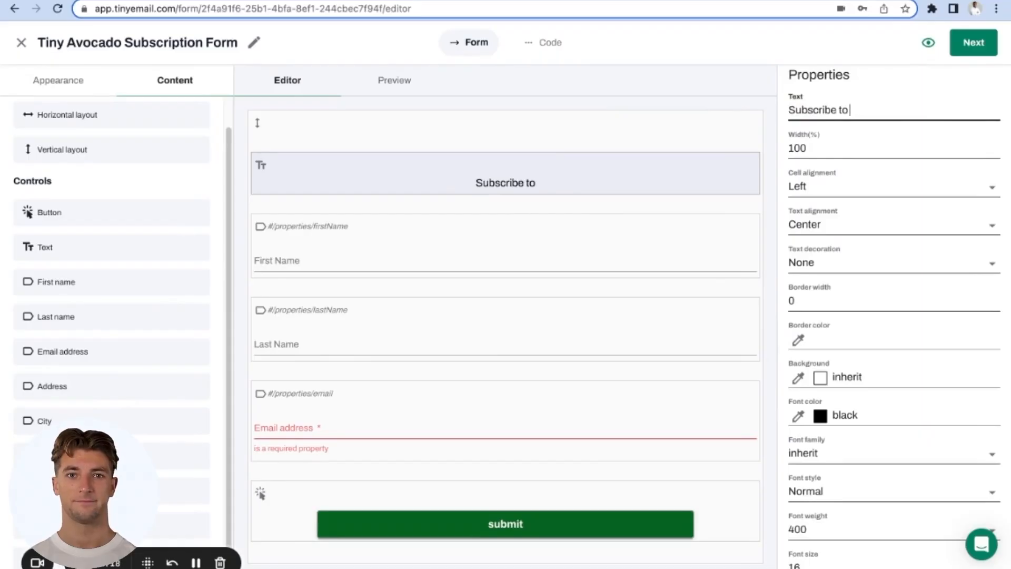
text( re)
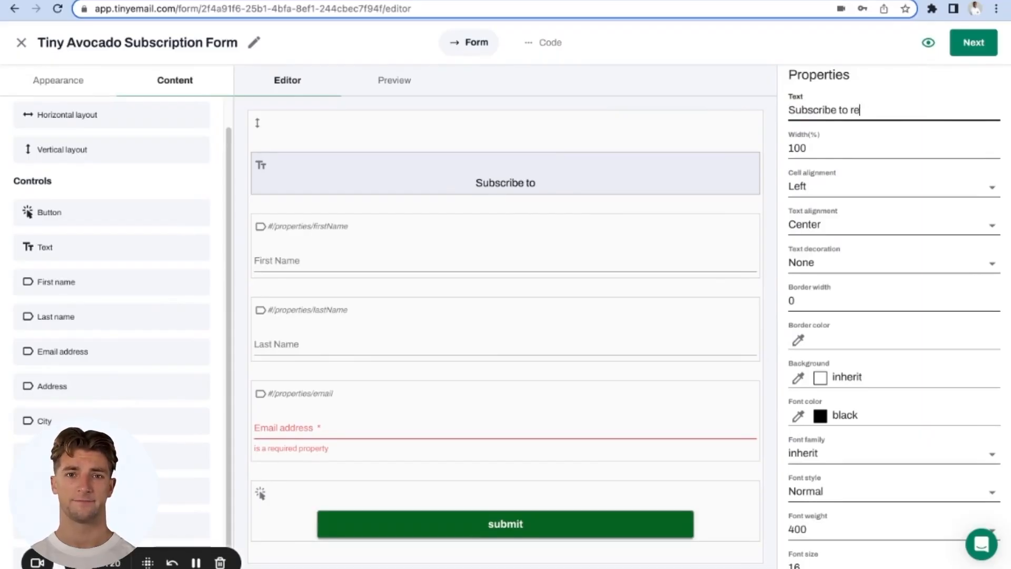
text(ceive di)
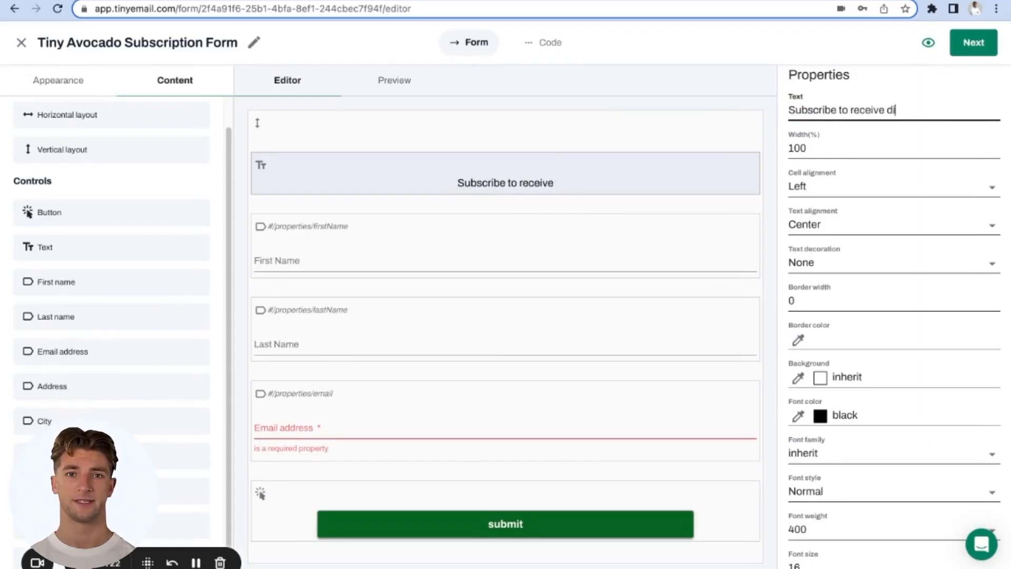
text(scounts)
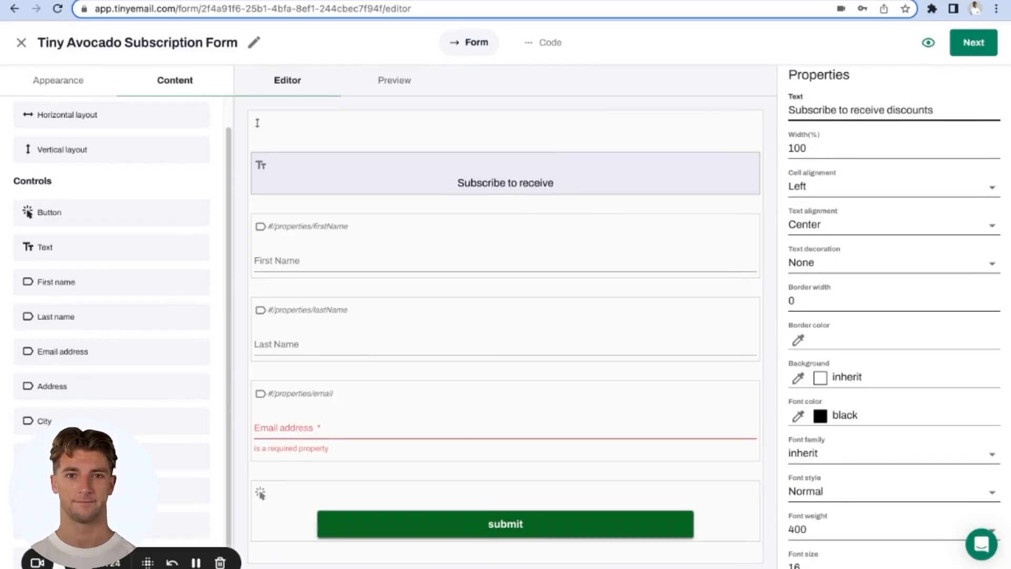
click(387, 78)
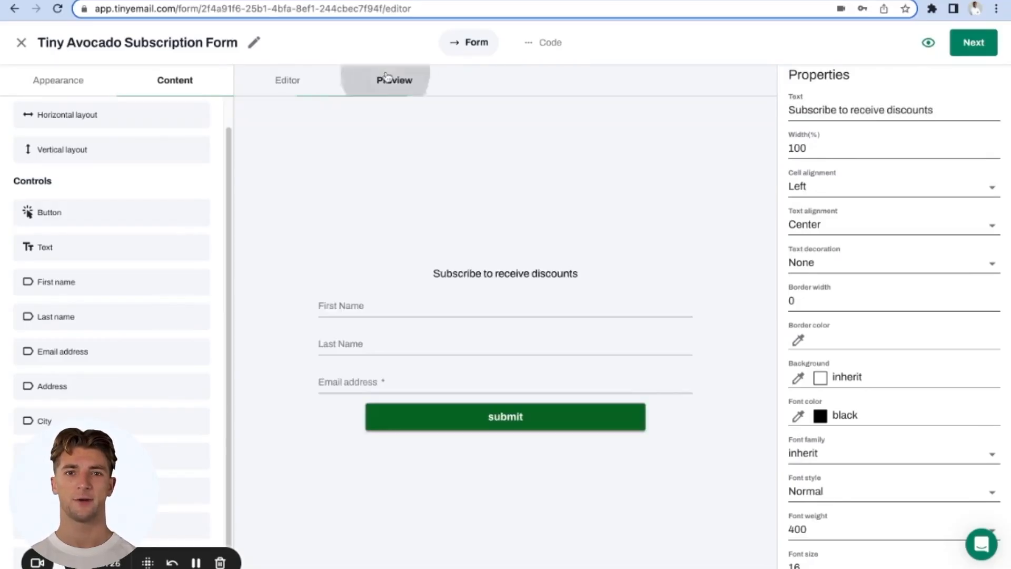
Return to editing and add a text element above the discounts line reading "Get on our mailing list".
click(280, 82)
drag(71, 255, 581, 161)
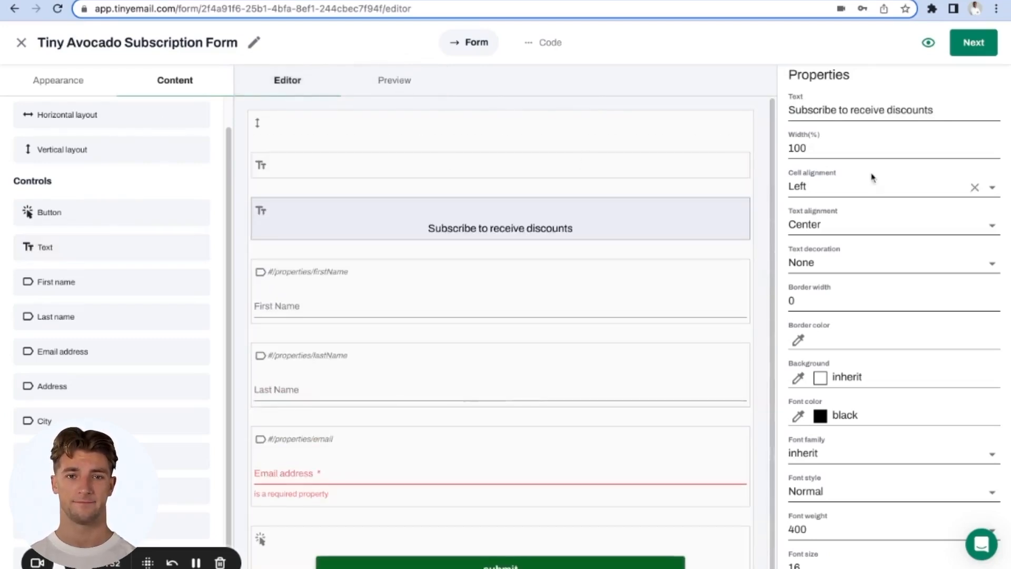
click(552, 171)
click(872, 114)
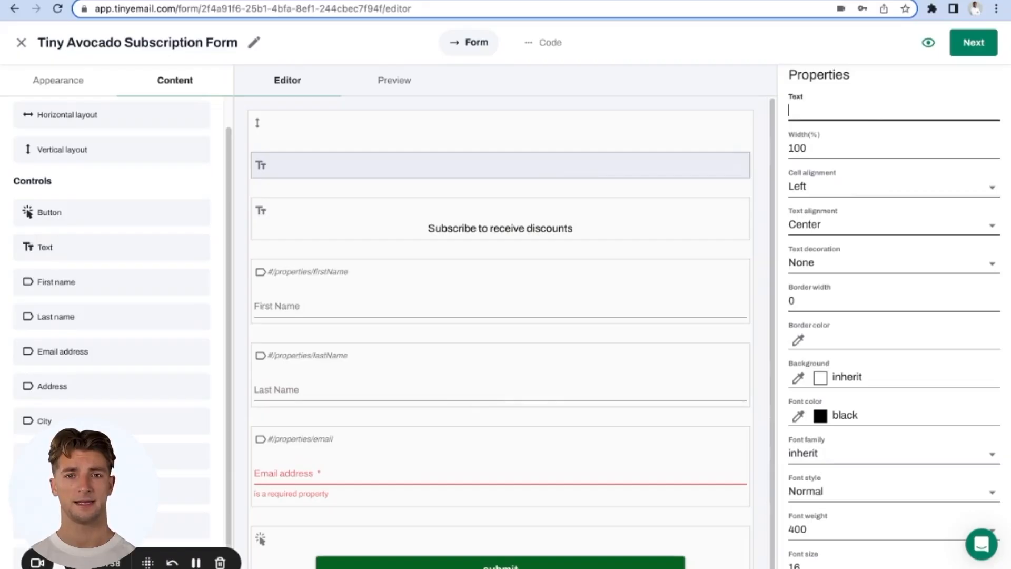
text(Get)
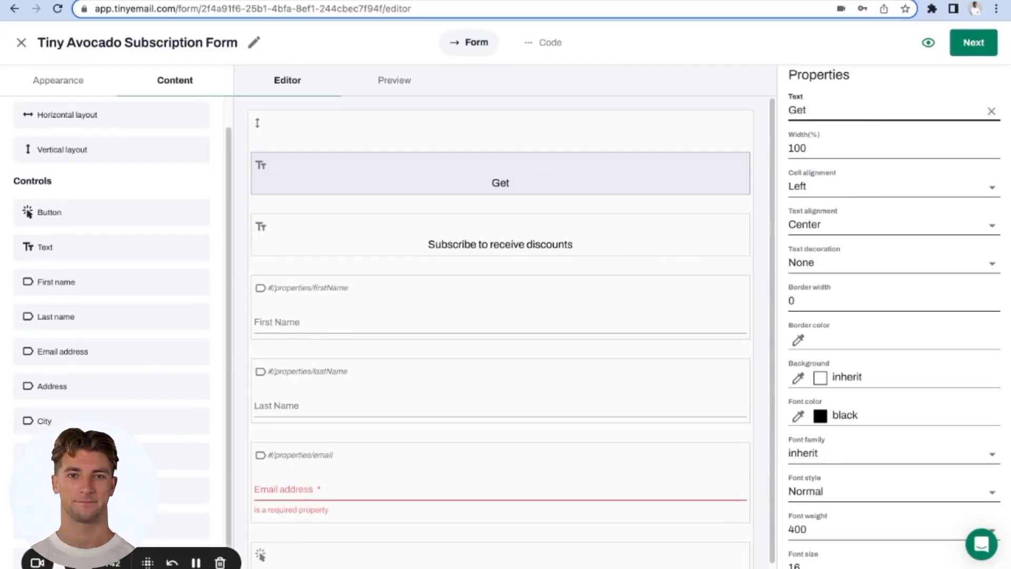
text( on our )
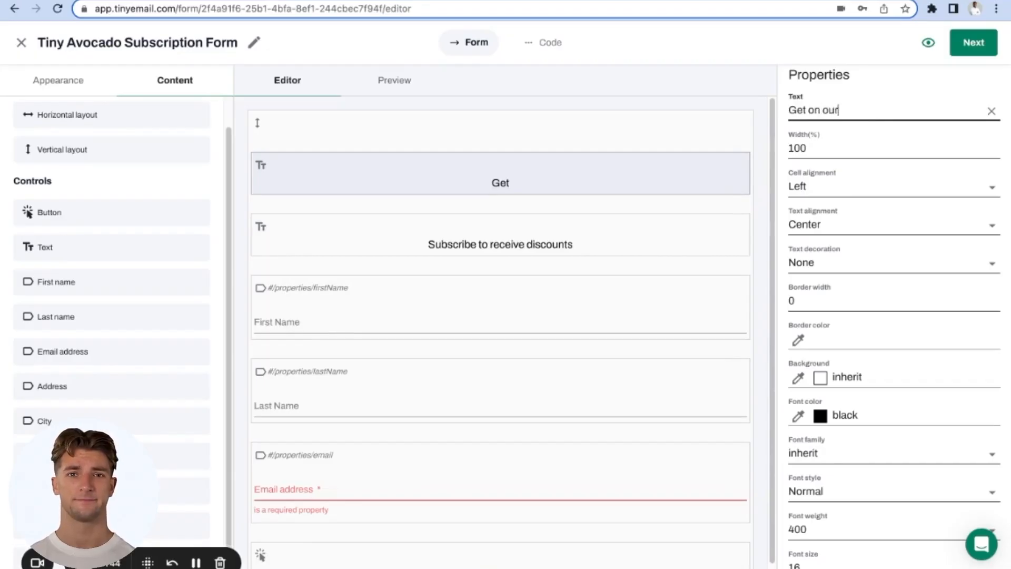
text(mailin)
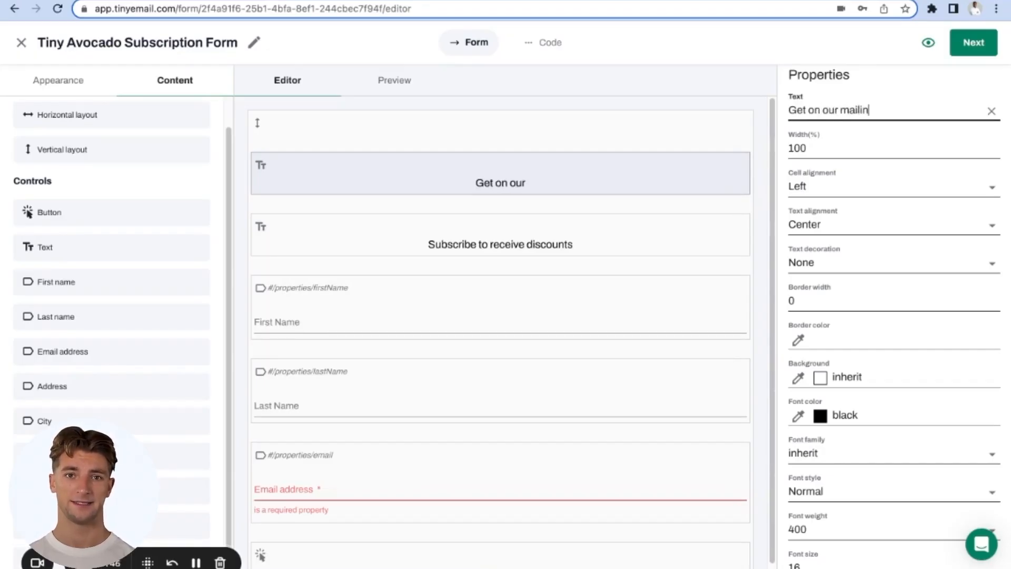
text(g list)
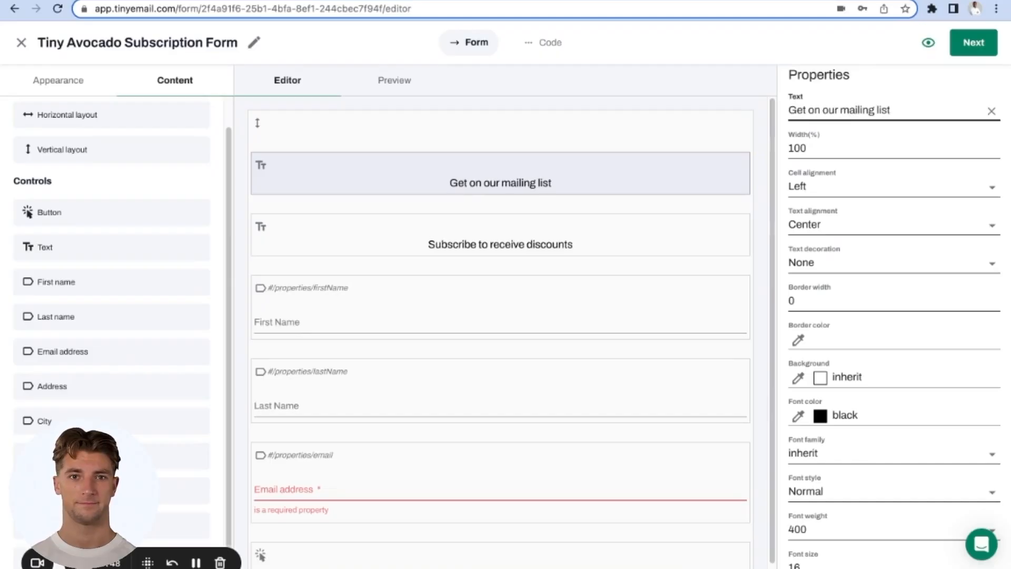
Set the "Get on our mailing list" heading's font weight to Bold and font size to 25.
click(991, 529)
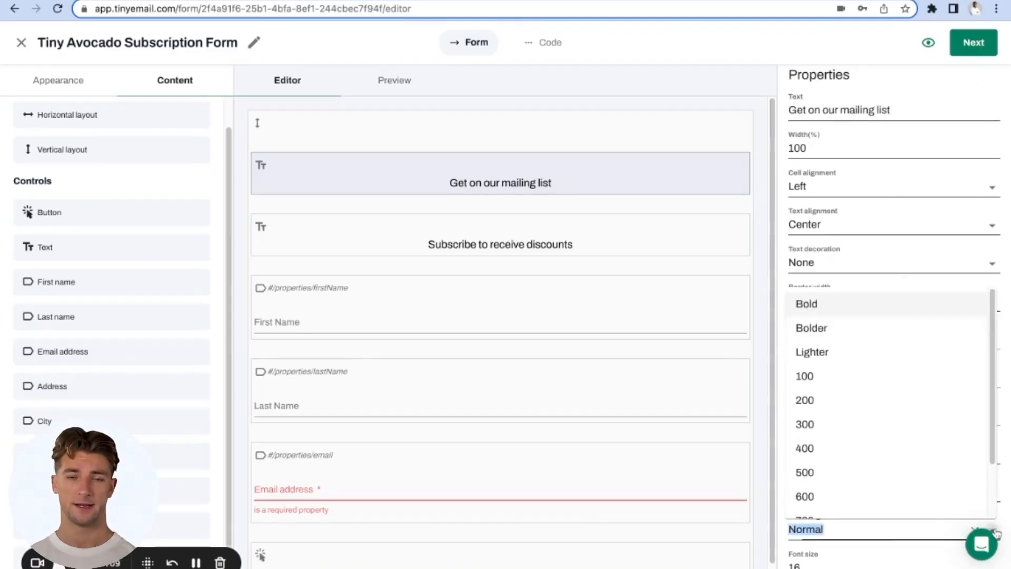
click(872, 308)
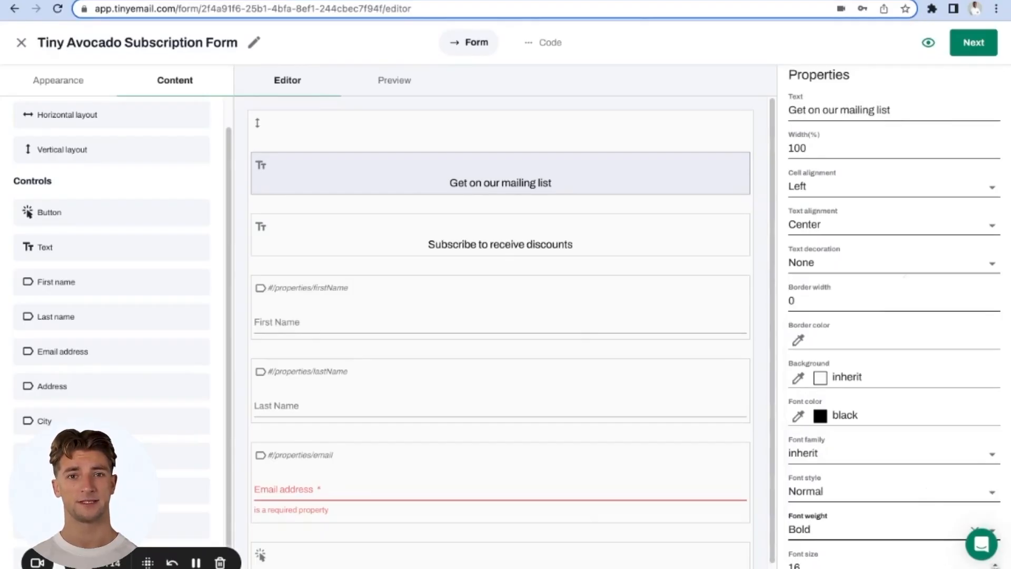
click(994, 563)
click(995, 563)
click(995, 563)
click(994, 563)
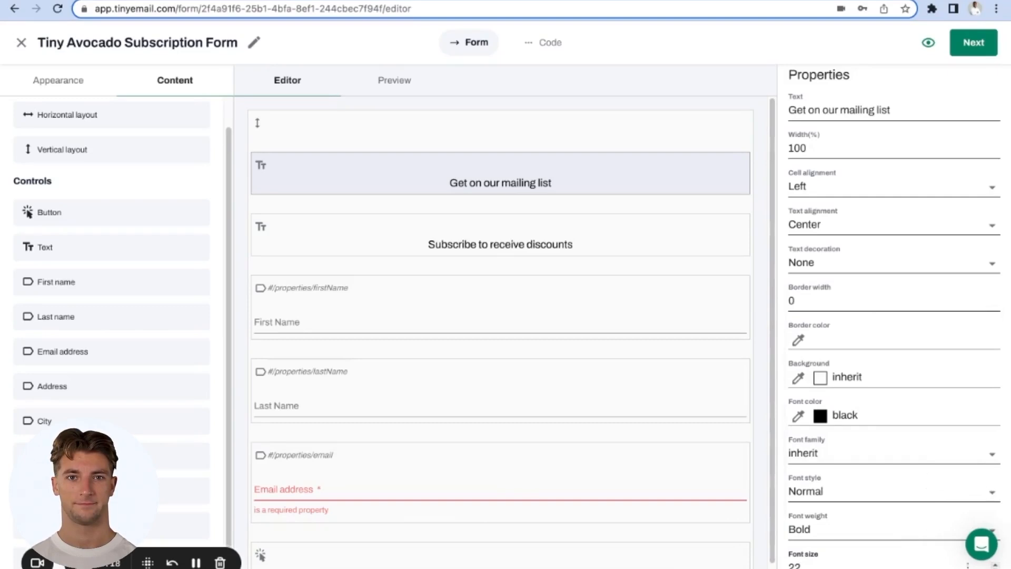
key(Up)
key(Up)
key(Up)
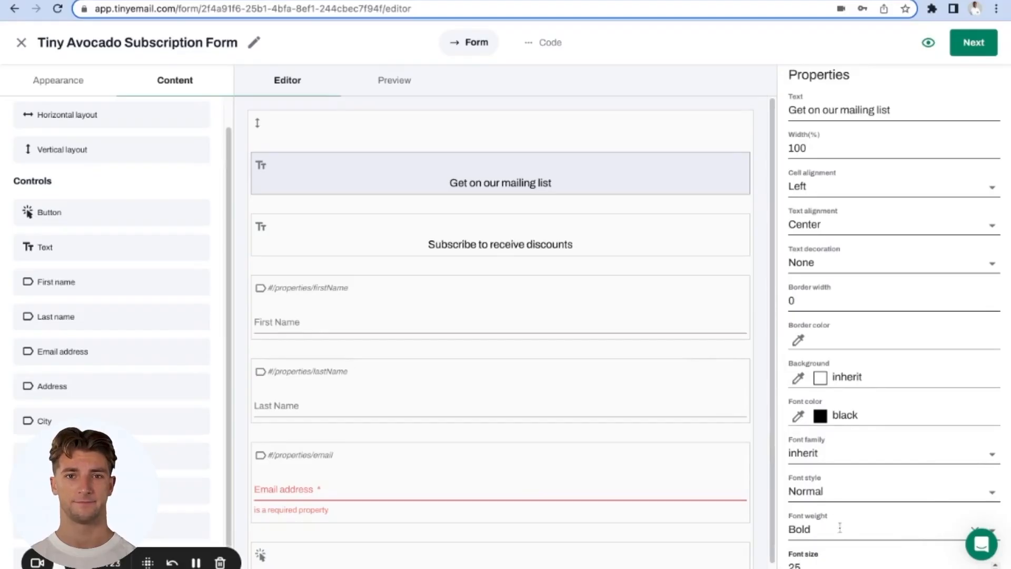
Preview the finished form, including its mobile and desktop versions, and close the device preview.
click(394, 83)
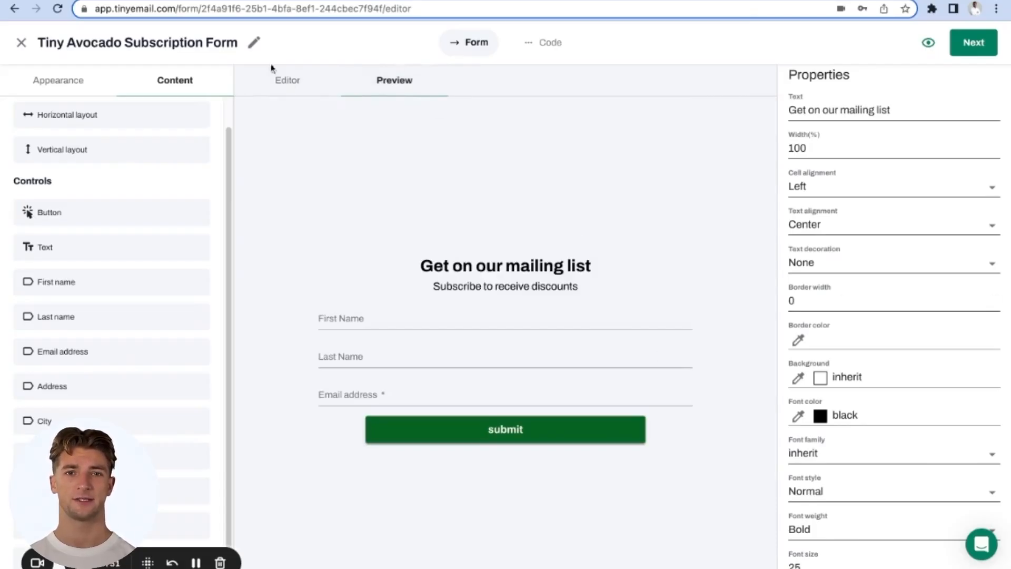
click(286, 82)
click(394, 84)
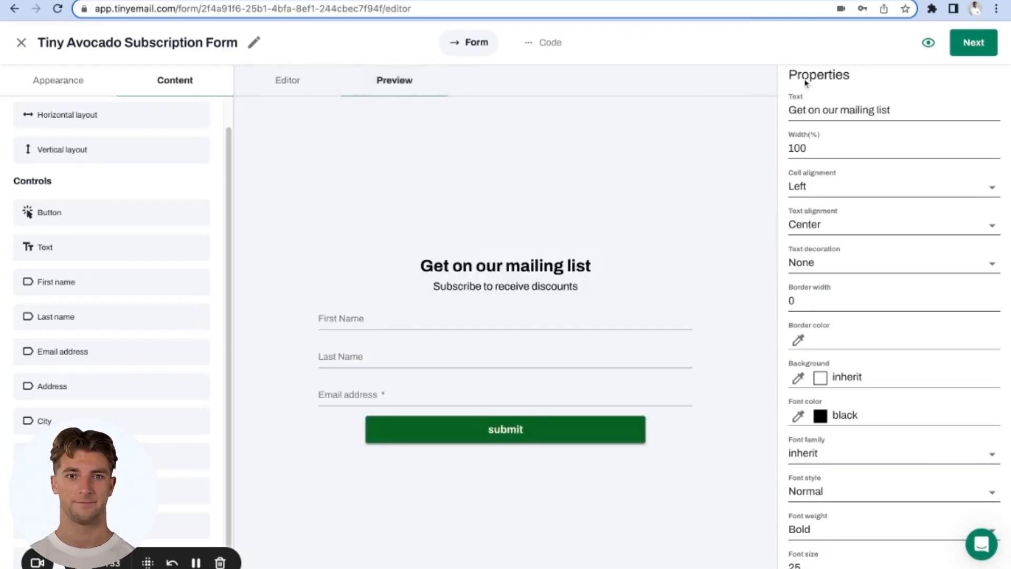
click(927, 42)
click(383, 125)
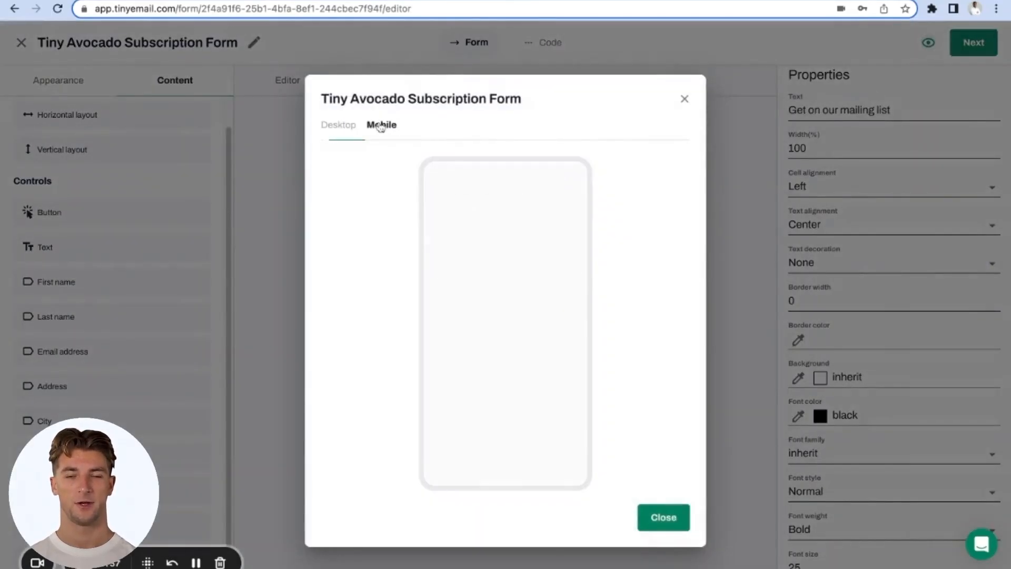
click(347, 125)
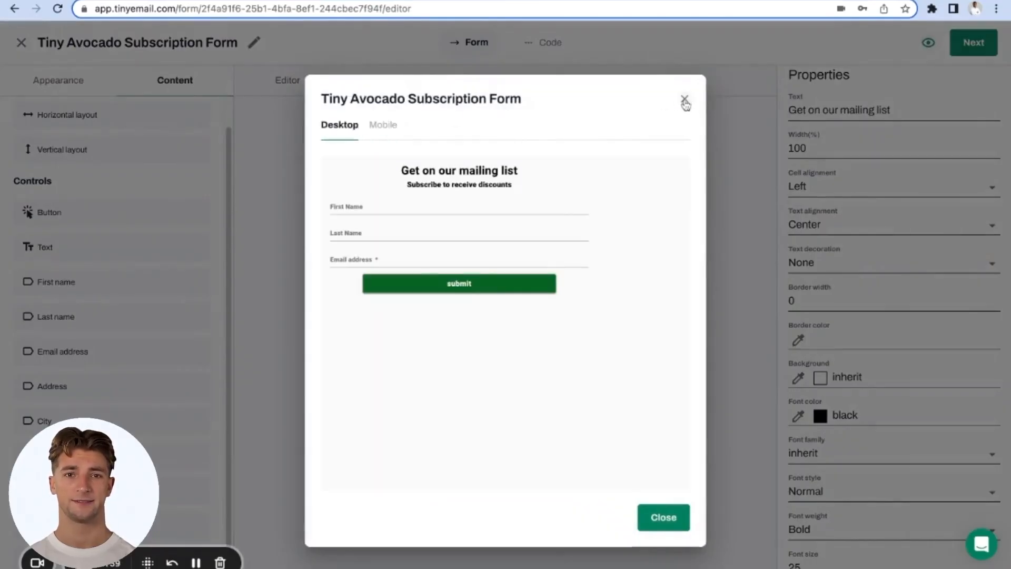
click(684, 99)
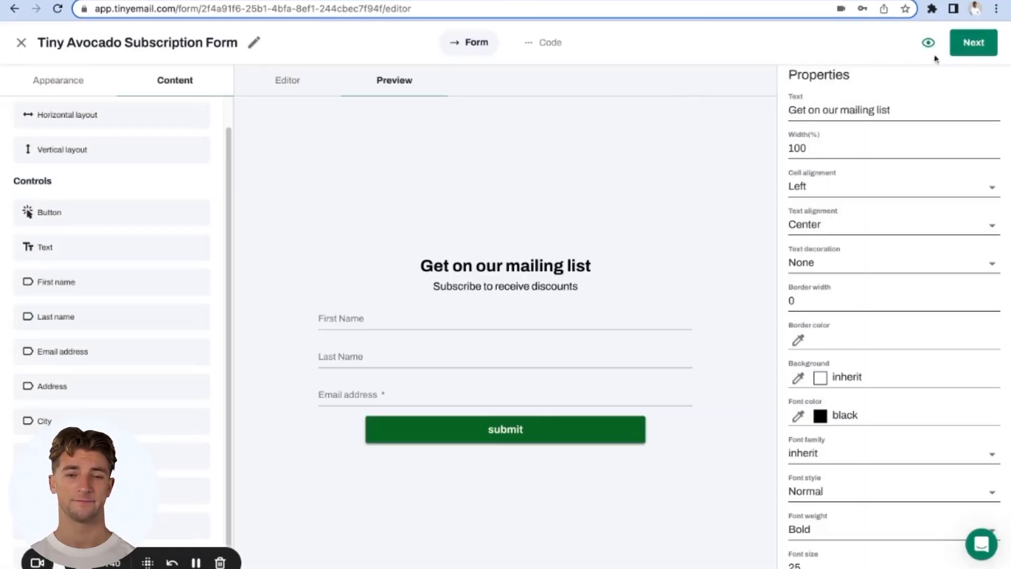
Proceed to the form's Code stage, switch to the Shopify admin and copy the store's base URL.
click(970, 47)
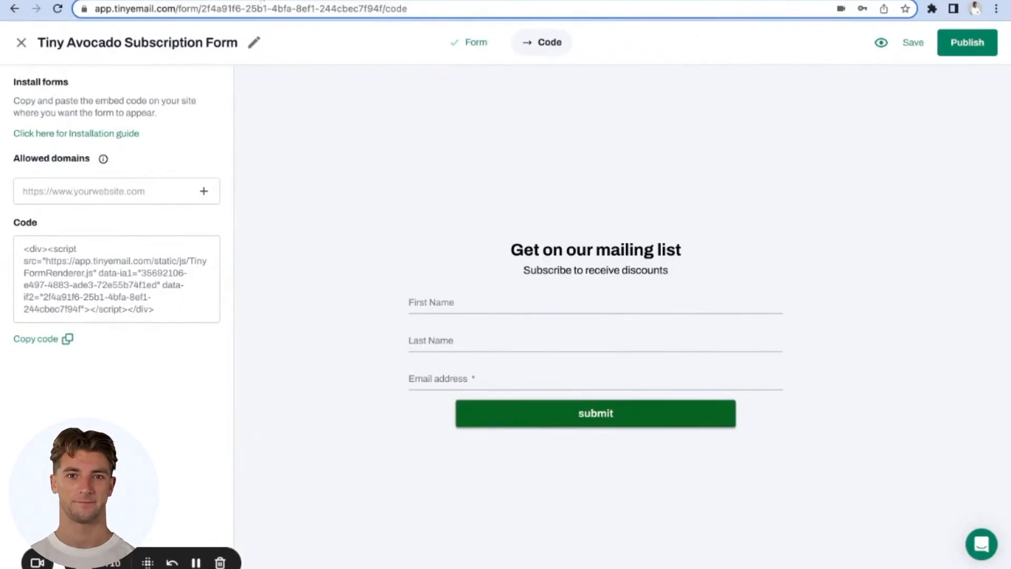
click(262, 1)
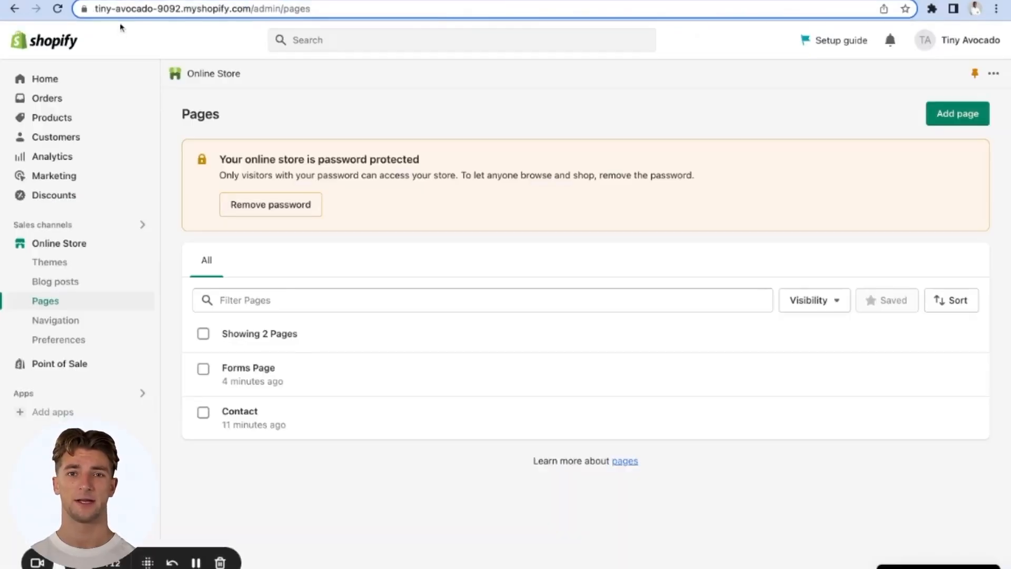
click(98, 9)
click(101, 9)
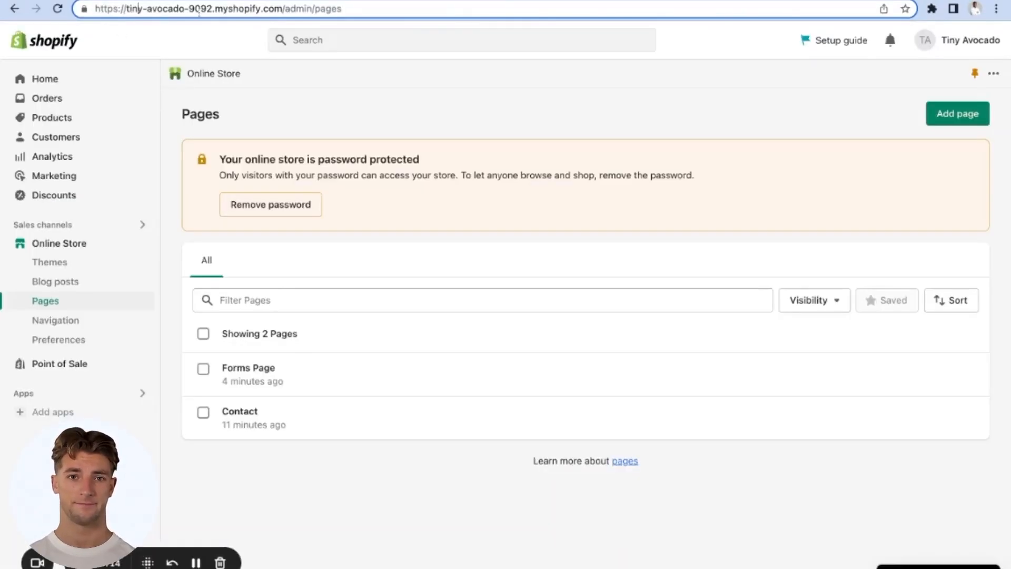
drag(283, 9, 92, 5)
key(ctrl+c)
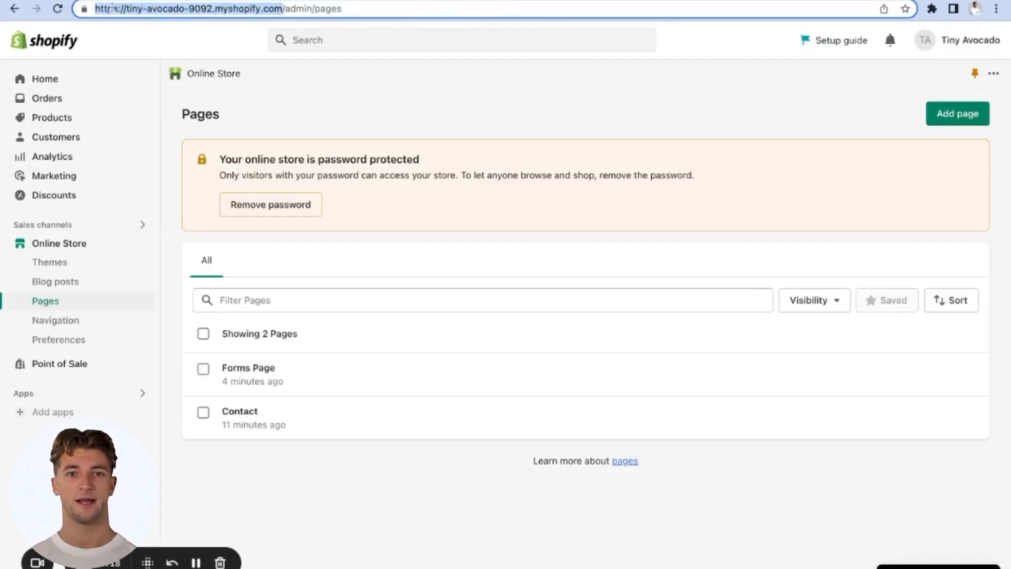
key(ctrl+Tab)
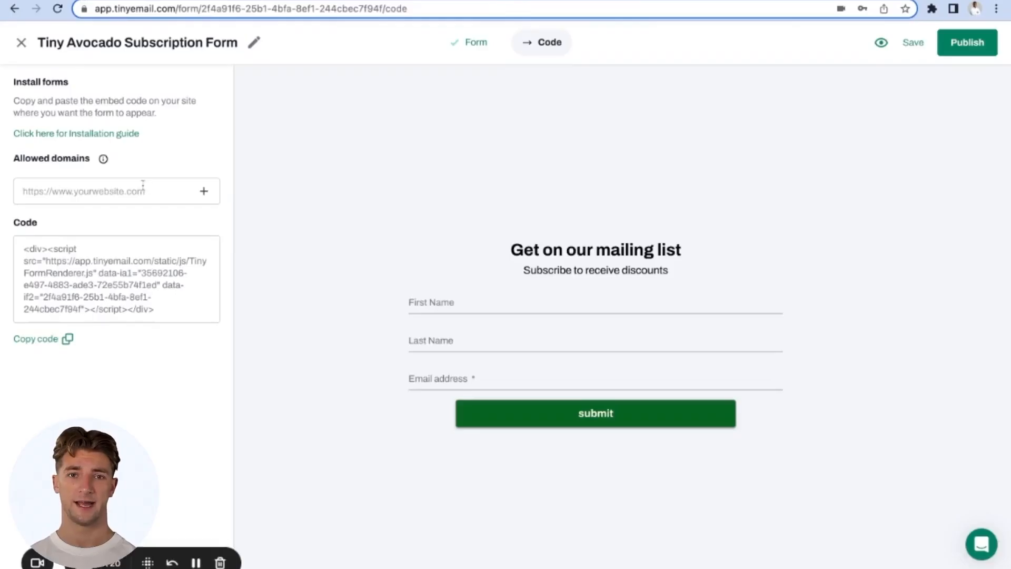
key(ctrl+v)
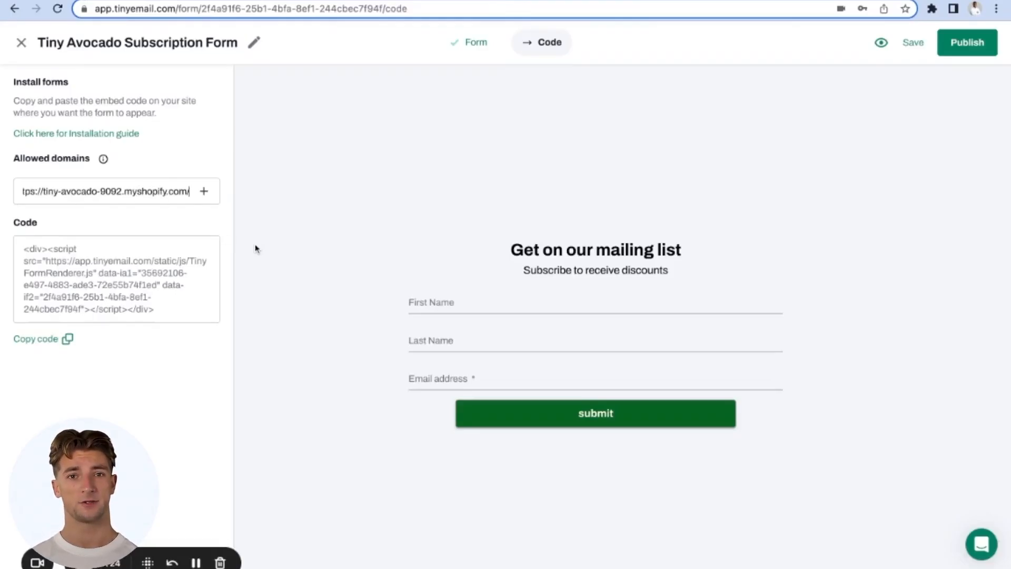
key(BackSpace)
key(Return)
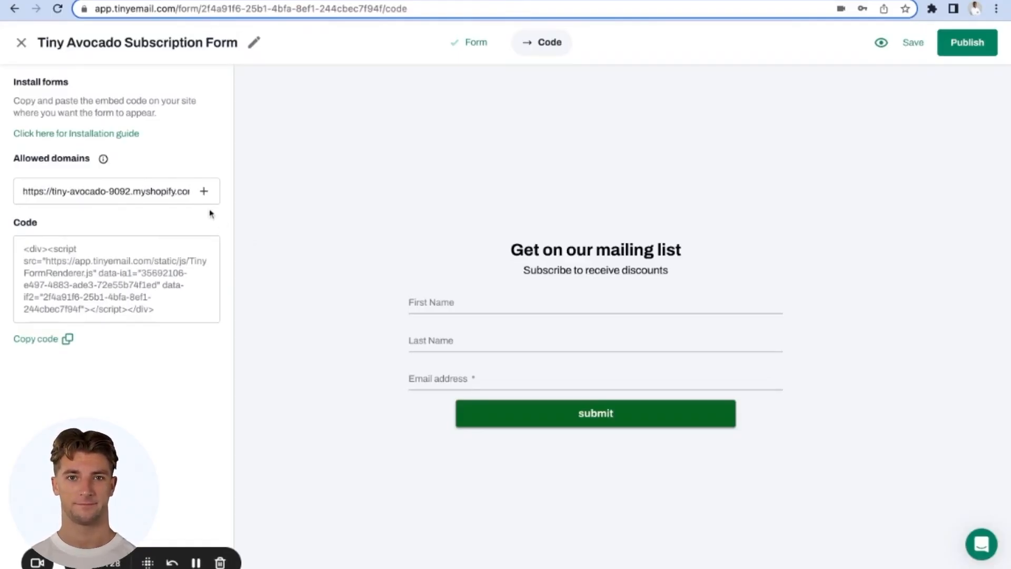
click(167, 191)
key(shift+End)
click(204, 191)
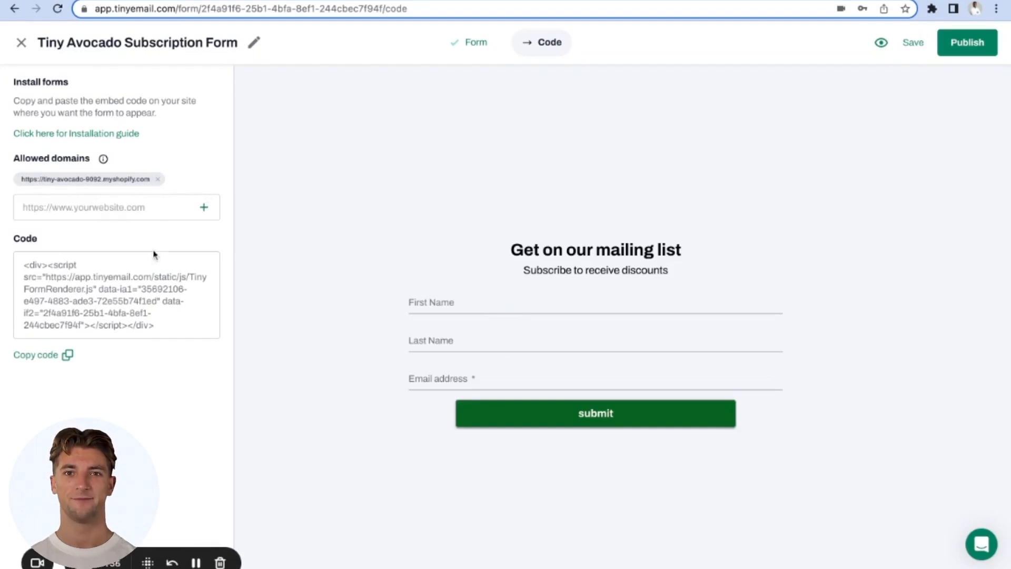
Save the changes to the Tiny Avocado Subscription Form and publish it.
click(911, 49)
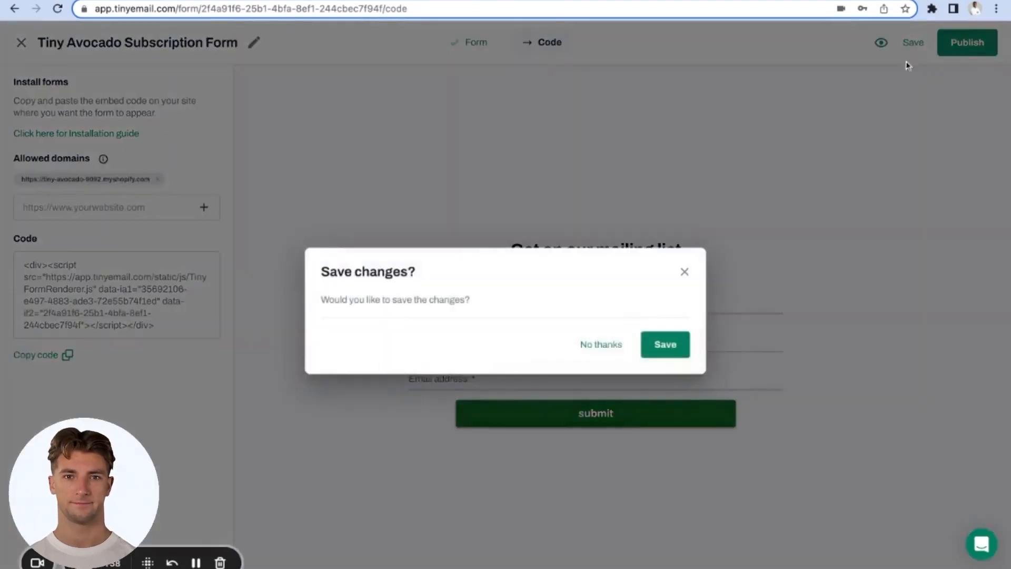
click(670, 344)
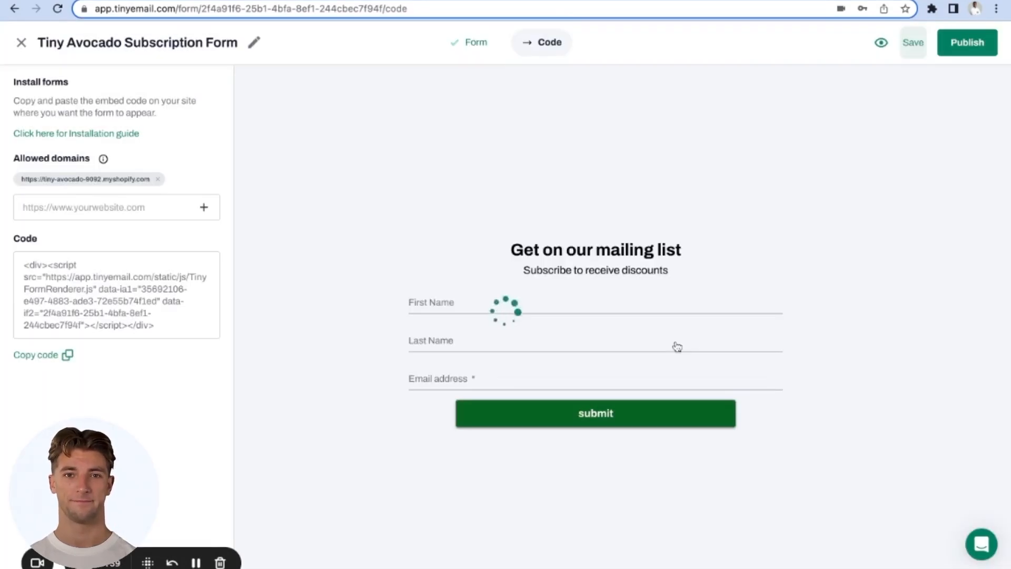
click(975, 43)
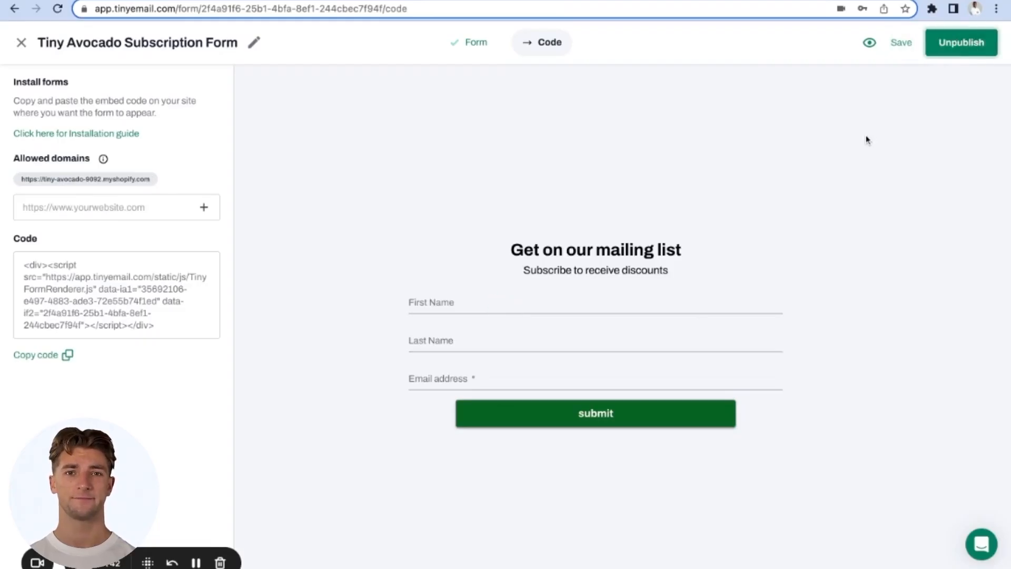
Copy the form's embed code, switch to the Shopify admin and open the Forms Page for editing.
click(67, 356)
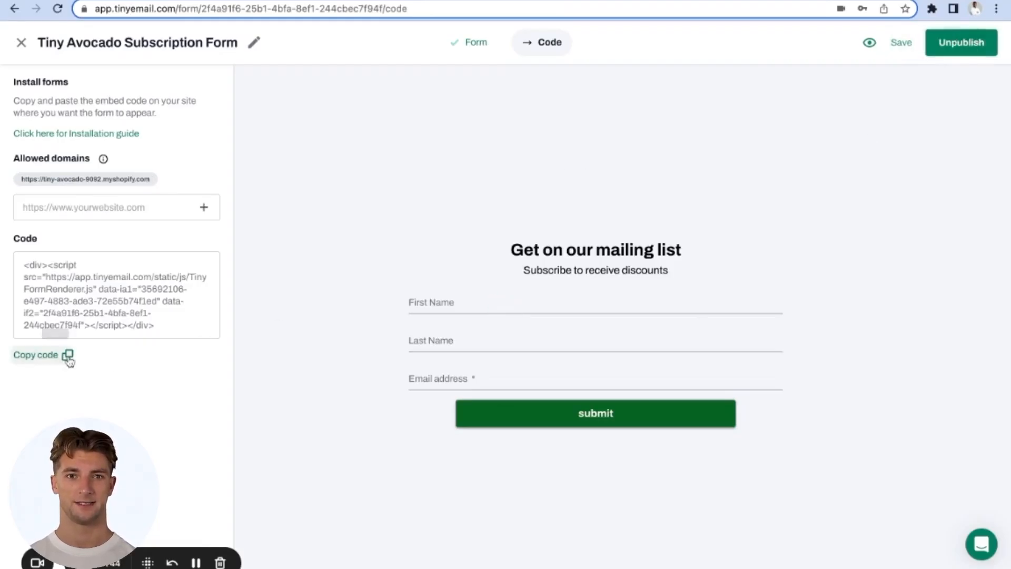
key(ctrl+Tab)
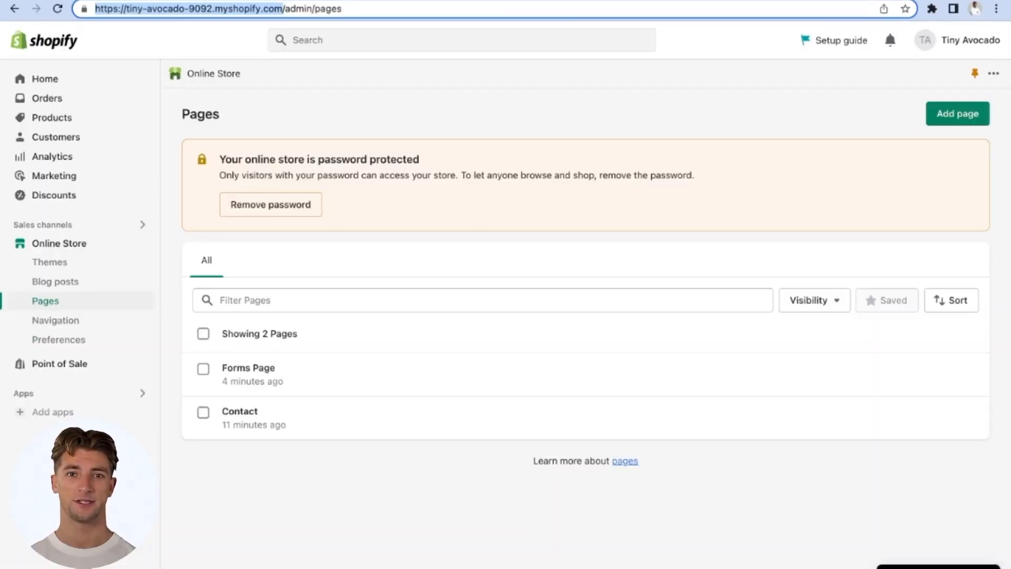
click(250, 374)
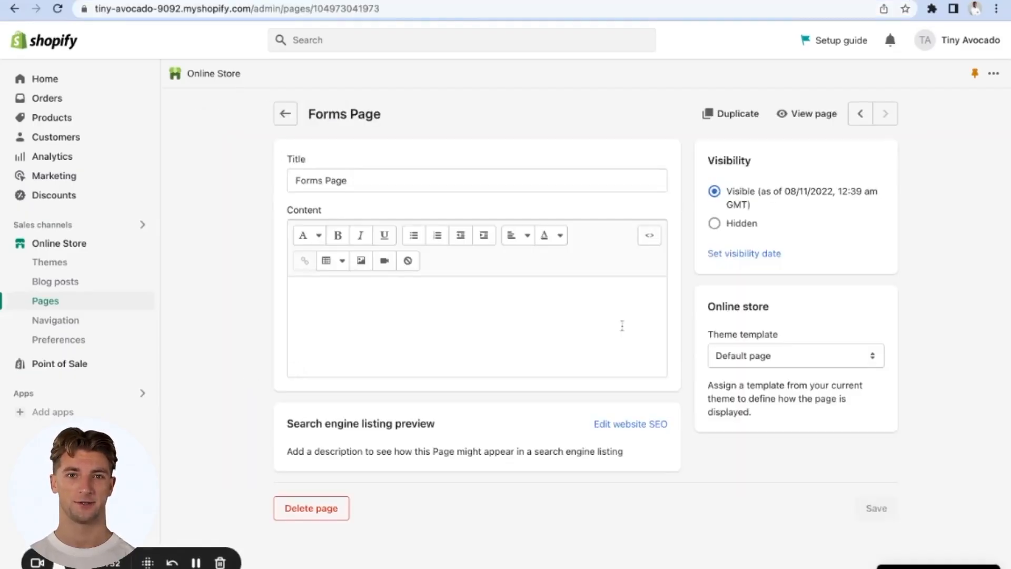
Paste the embed code into the Forms Page content as HTML, save the page and view it on the storefront.
click(650, 235)
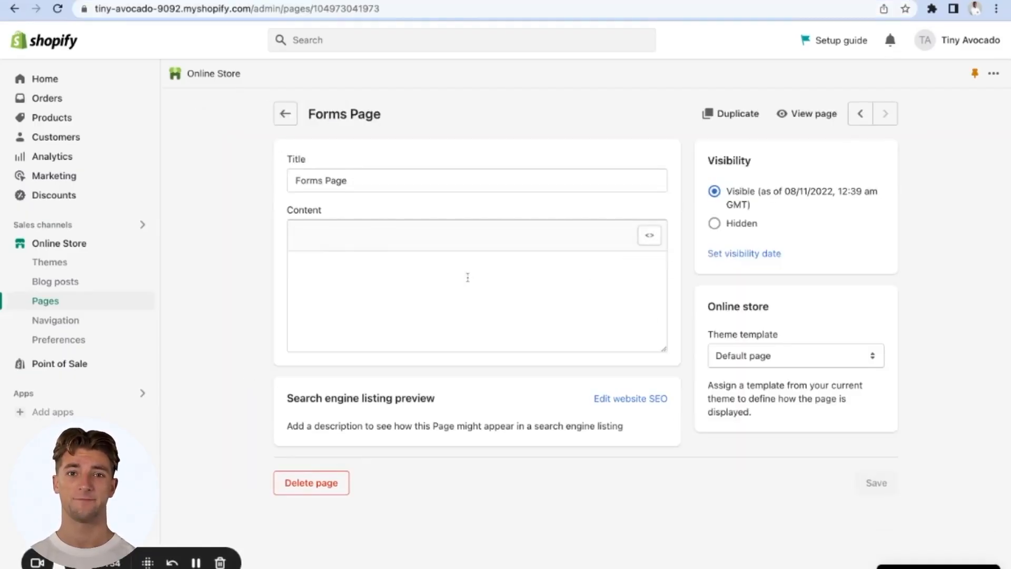
key(ctrl+v)
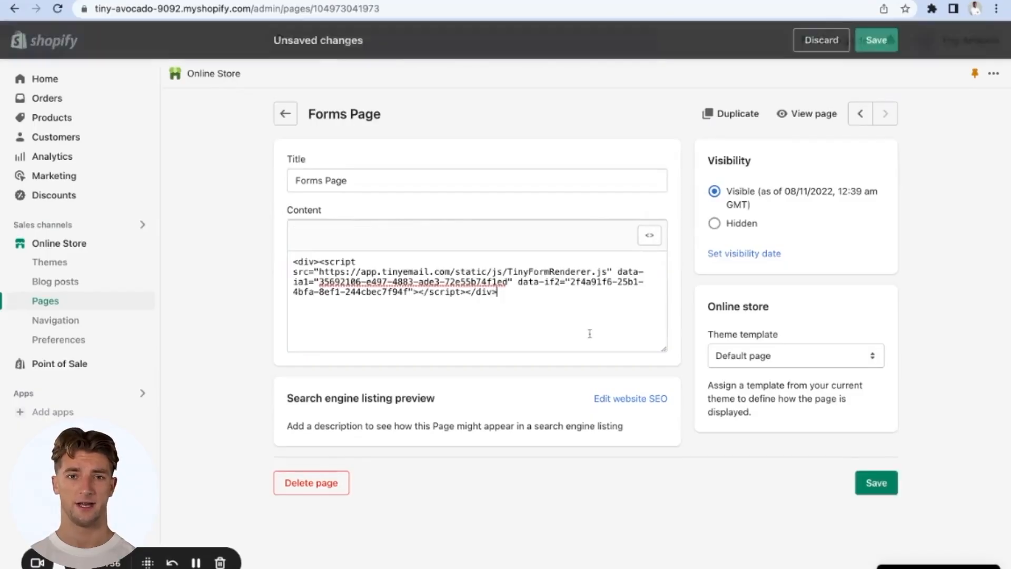
click(876, 482)
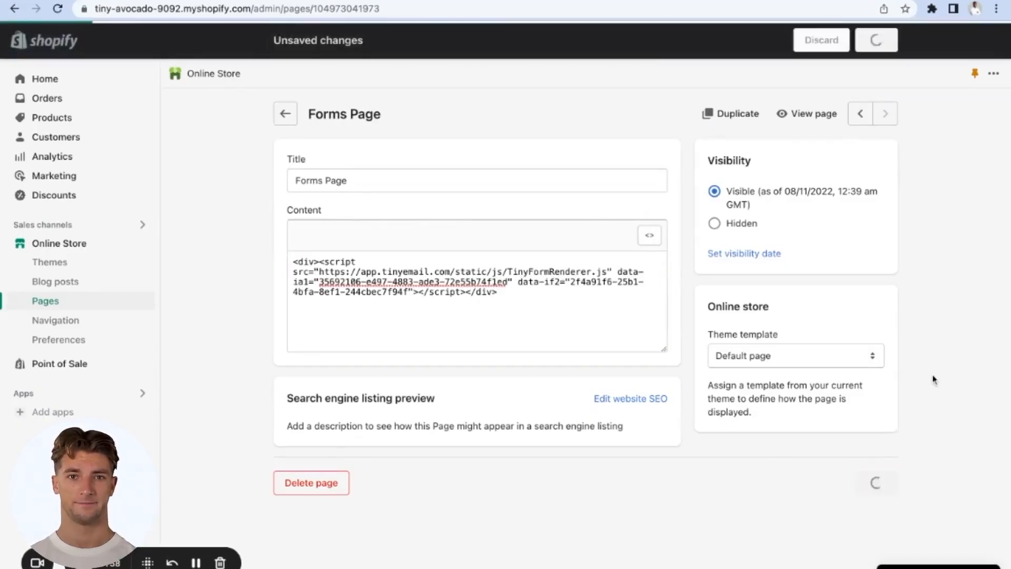
click(812, 117)
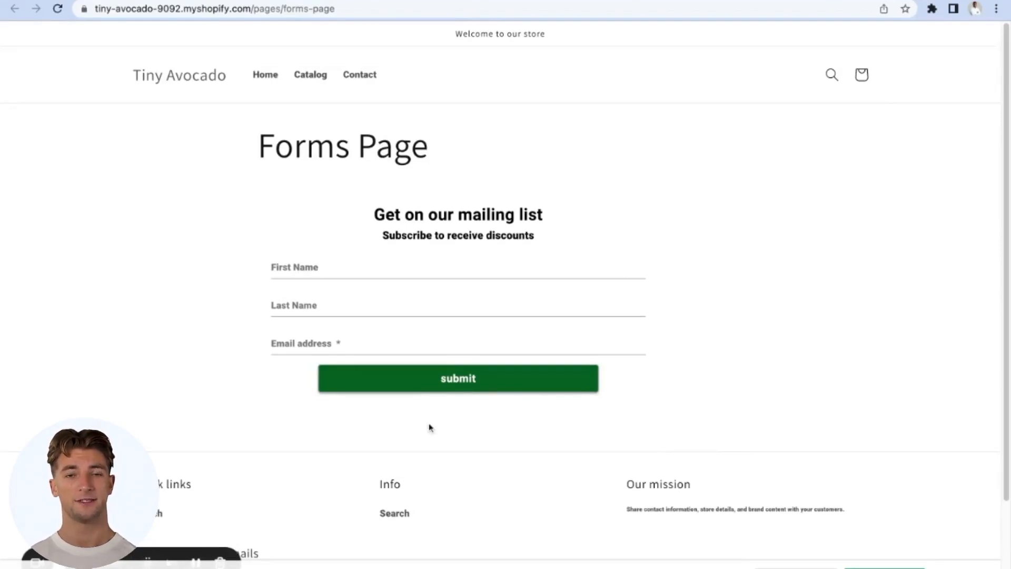
scroll(653, 434, down, 1)
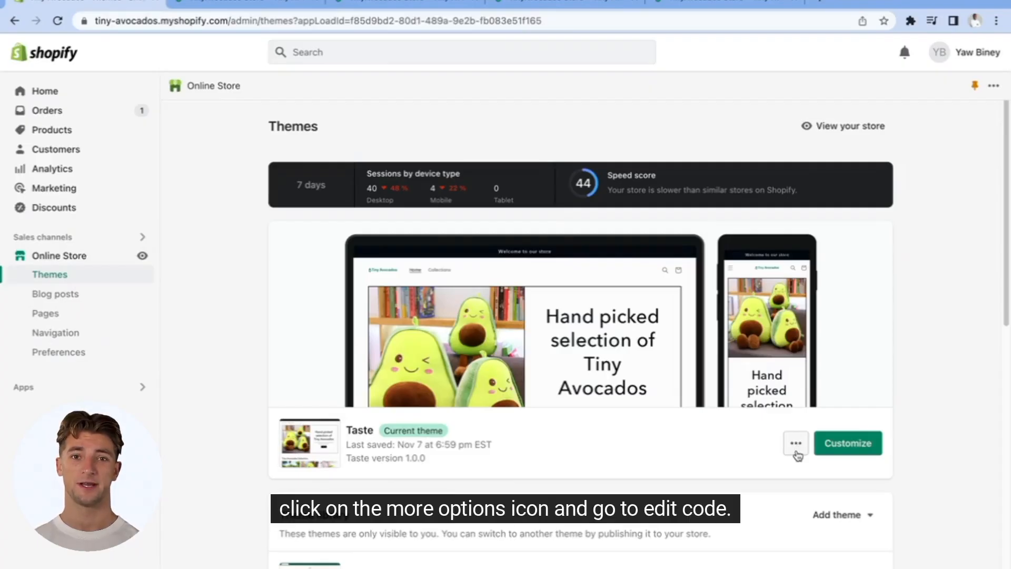
Open the theme.liquid layout file in the code editor of the current Taste theme.
click(797, 452)
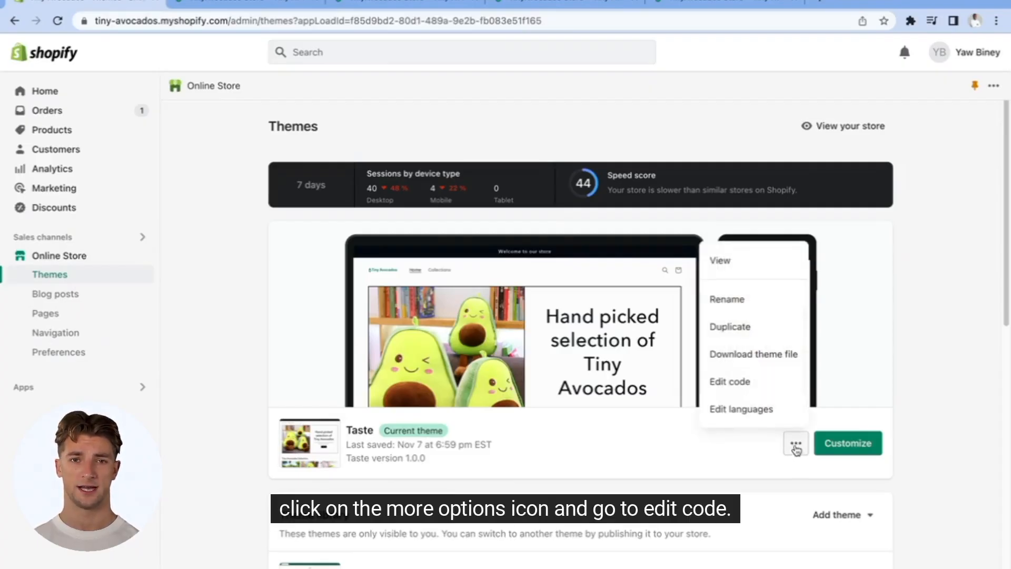
click(750, 386)
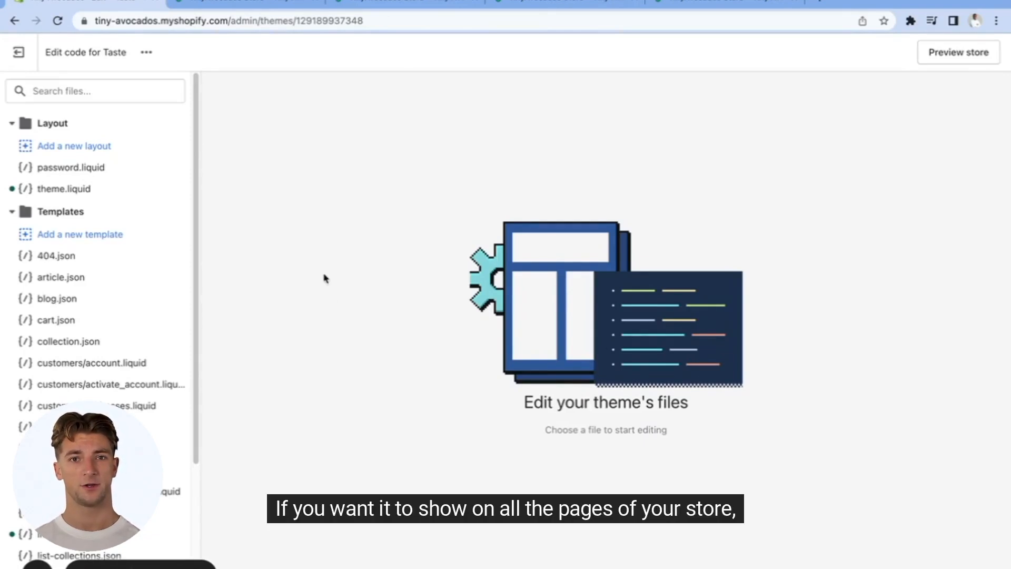
click(121, 190)
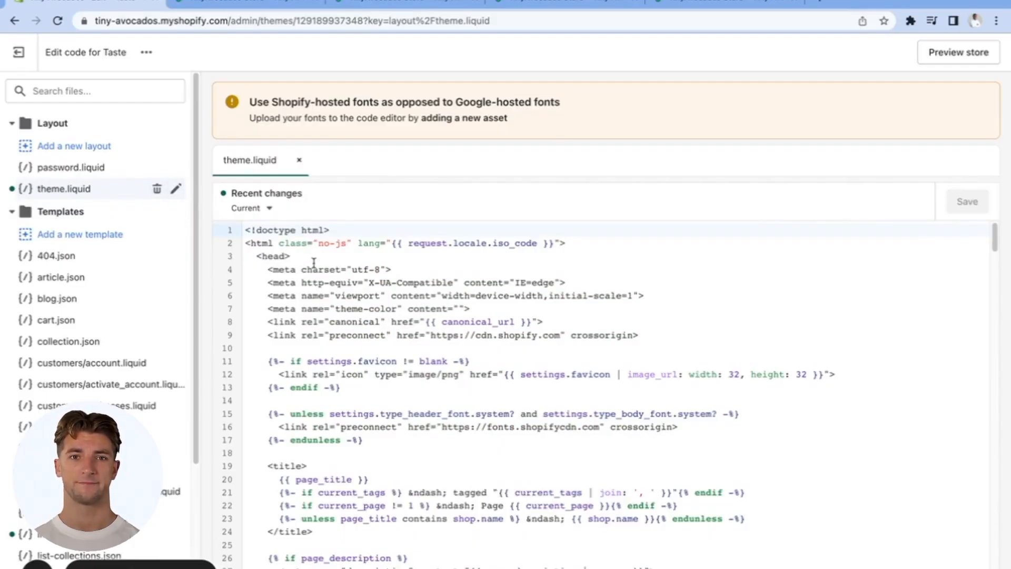
Paste the tinyEmail form's embed code on blank line 230 inside the body tag of theme.liquid, save the file and preview the store.
scroll(316, 269, down, 10)
scroll(317, 275, down, 8)
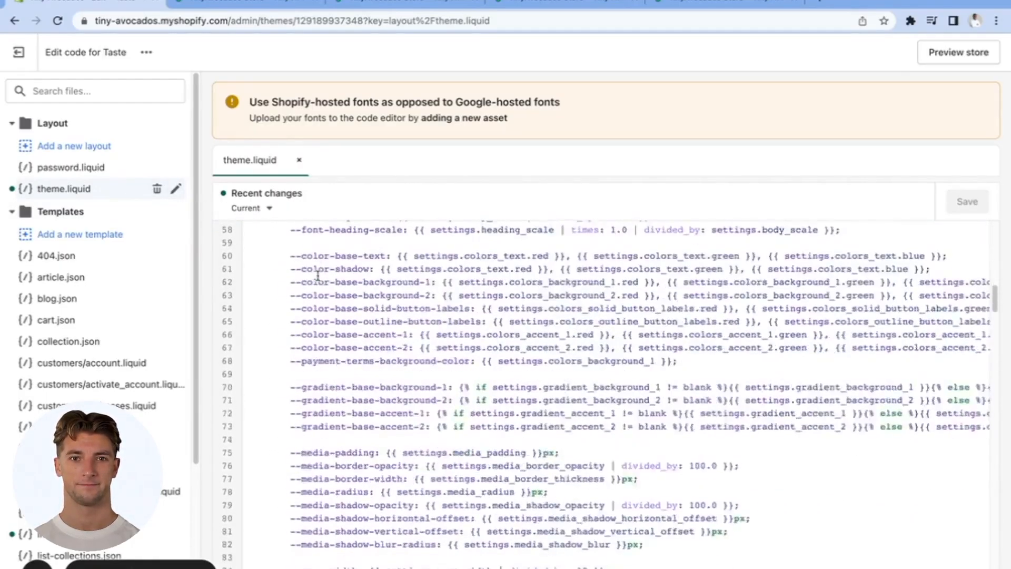
scroll(320, 288, down, 15)
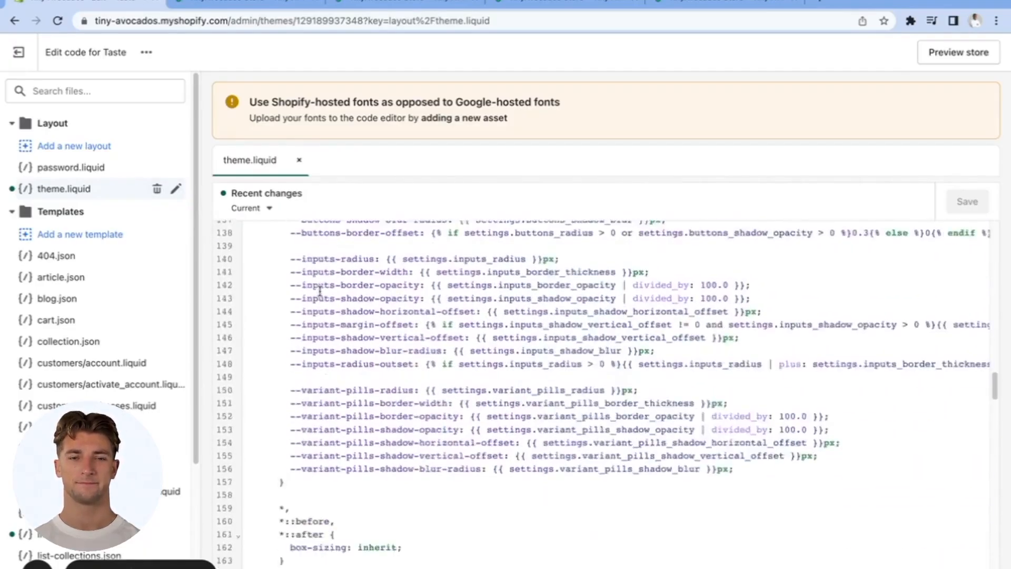
scroll(320, 291, down, 10)
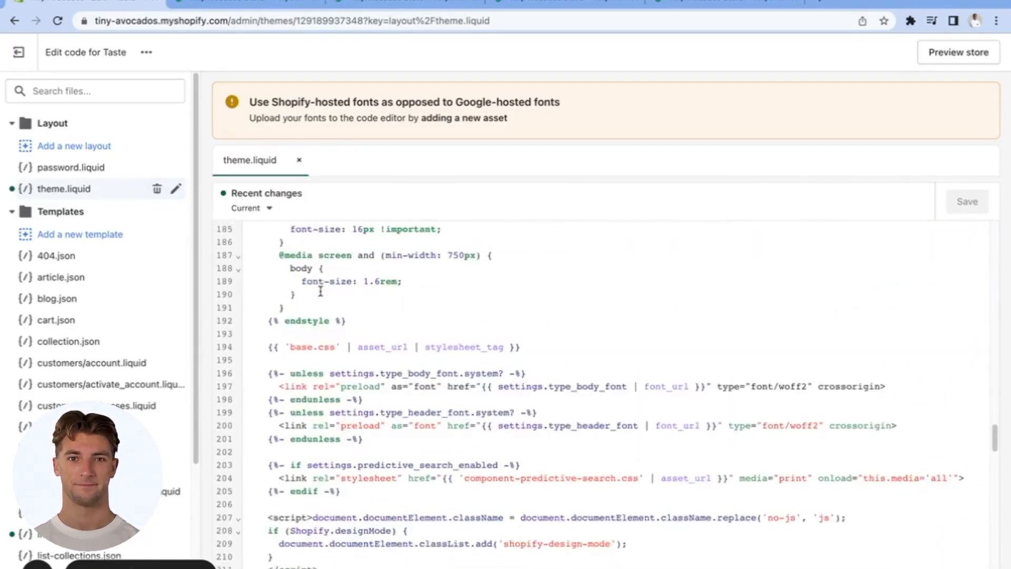
scroll(320, 291, down, 4)
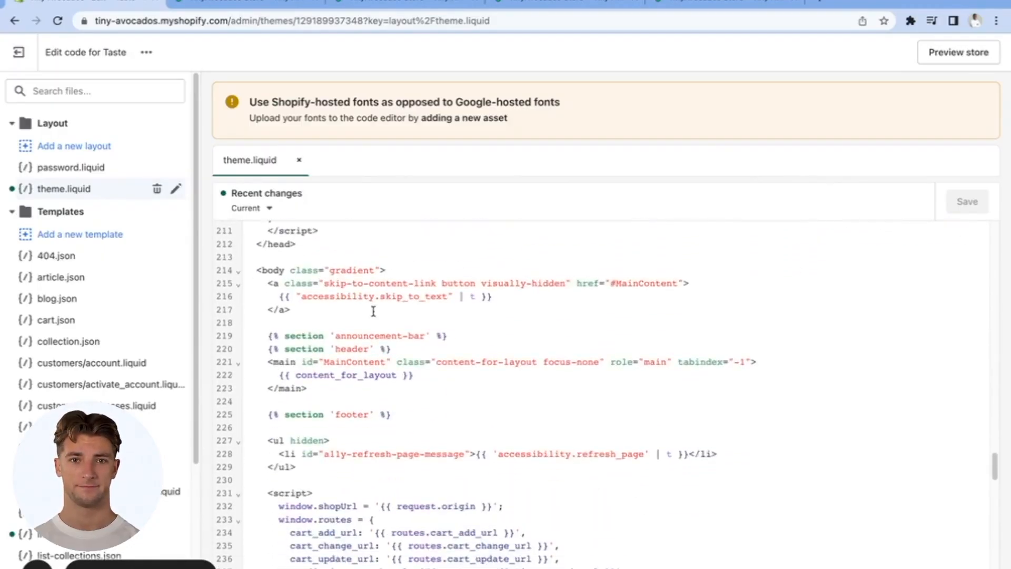
scroll(373, 312, down, 5)
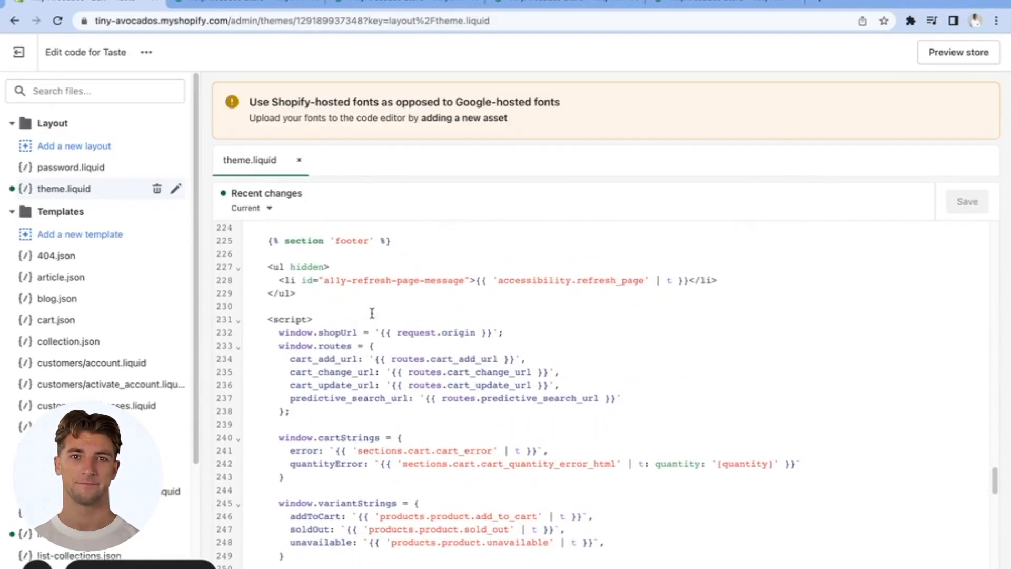
right_click(283, 311)
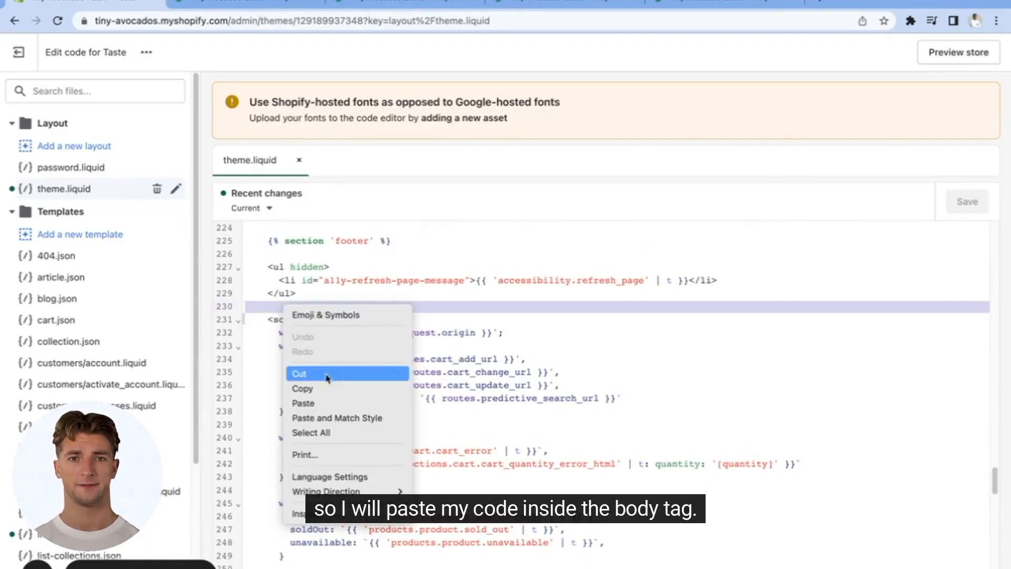
click(315, 403)
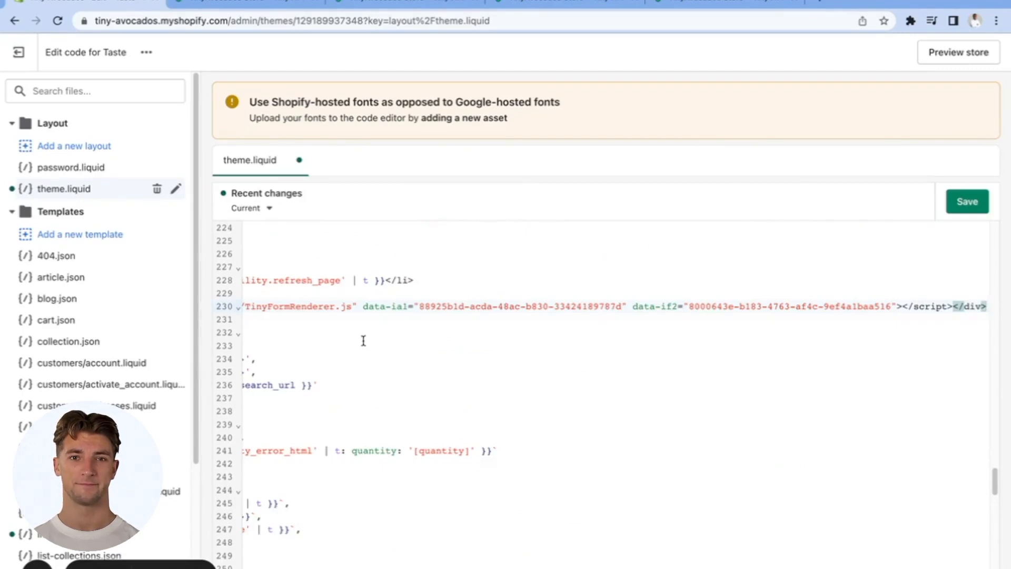
click(969, 206)
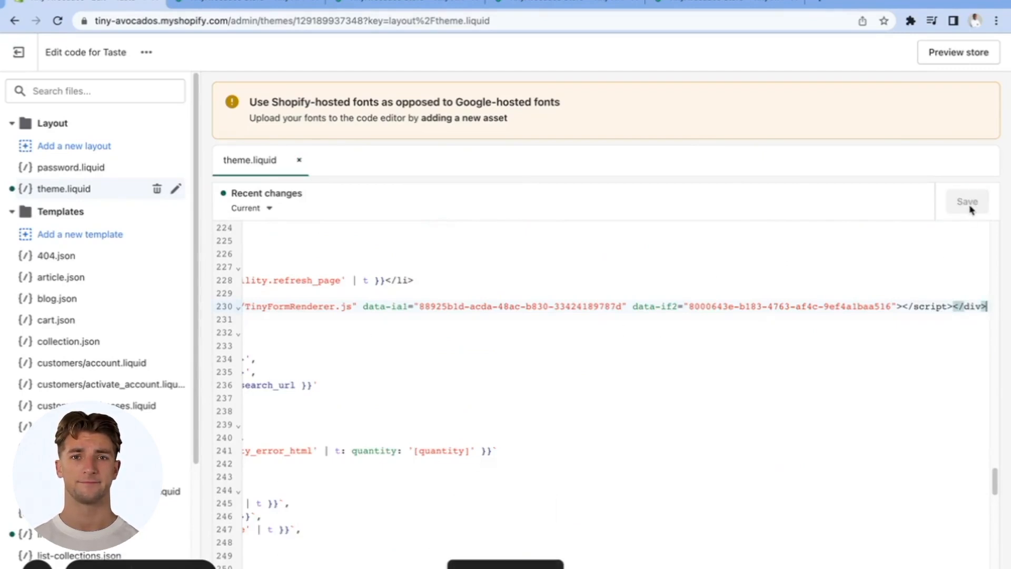
click(948, 55)
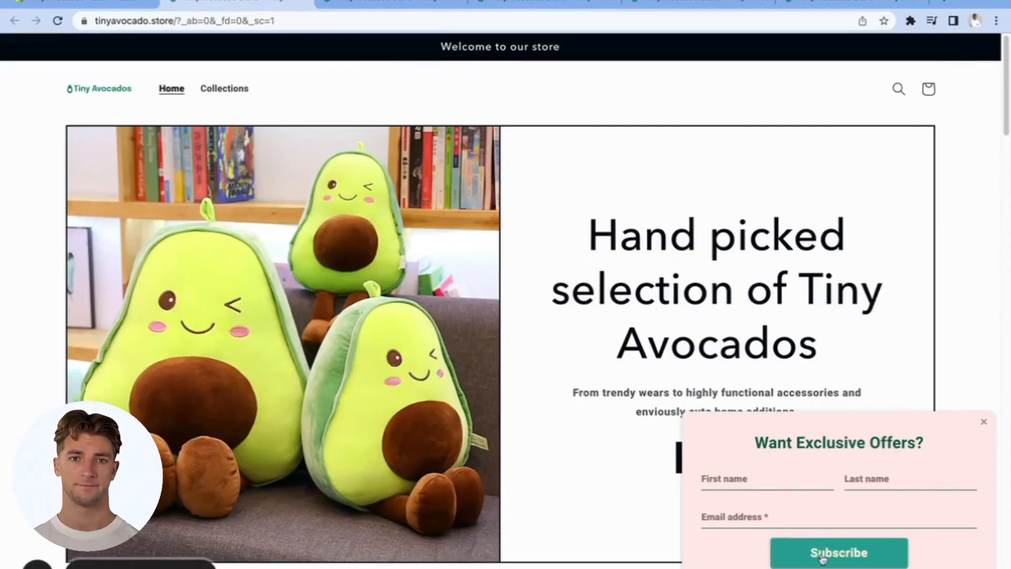
key(ctrl+w)
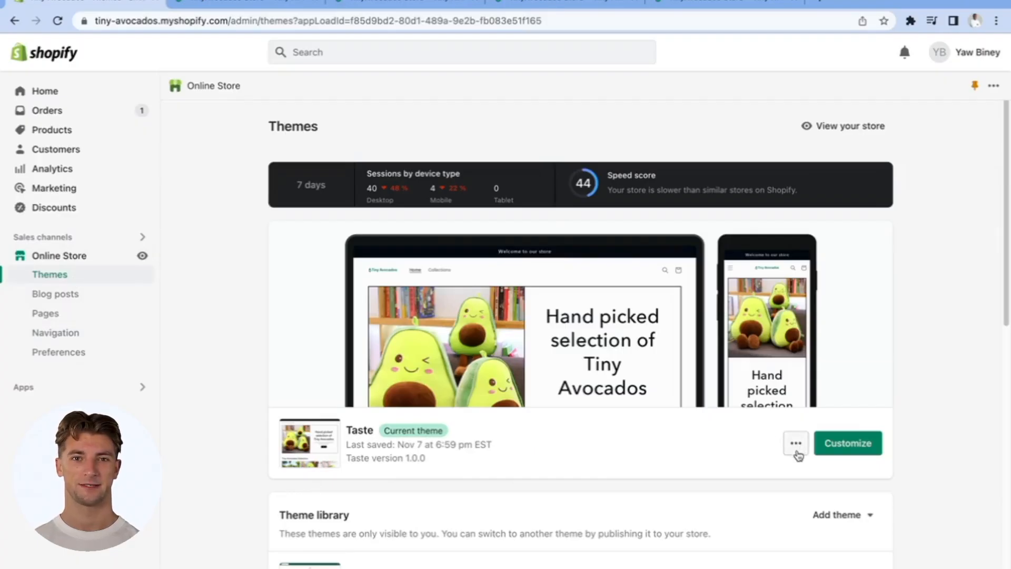
Open the Taste theme's code from the store's themes again and bring up theme.liquid.
click(796, 452)
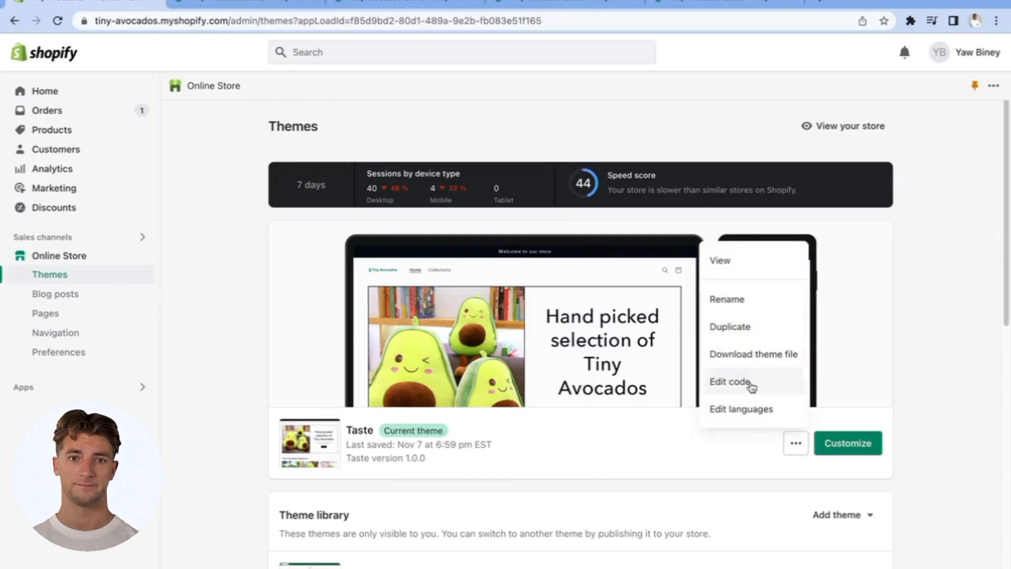
click(753, 383)
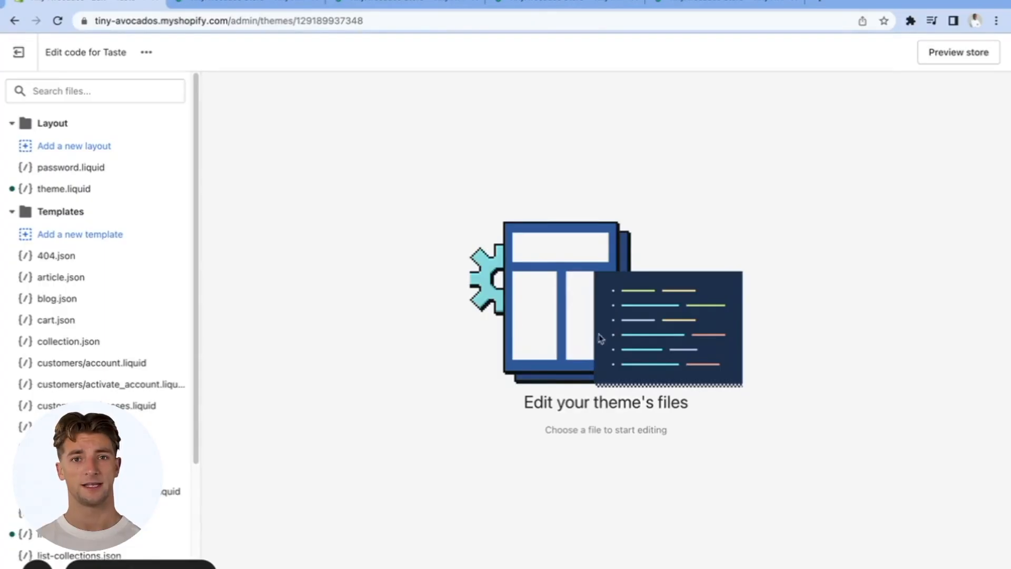
click(122, 191)
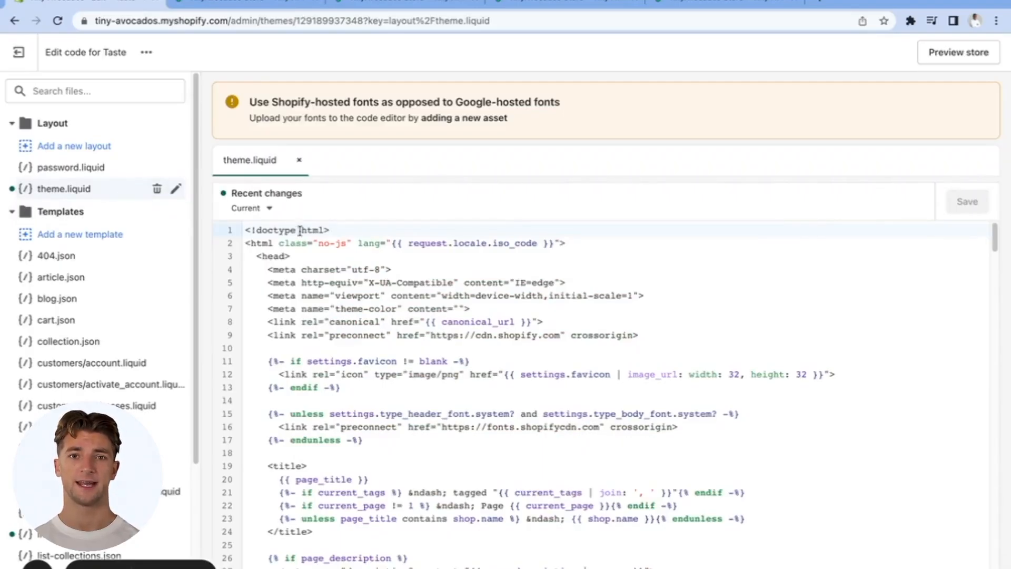
Insert the copied form embed code on empty line 230, before the script block in theme.liquid's body, save and preview the store.
scroll(315, 273, down, 10)
scroll(317, 276, down, 20)
scroll(318, 279, down, 20)
scroll(321, 291, down, 10)
scroll(320, 291, down, 5)
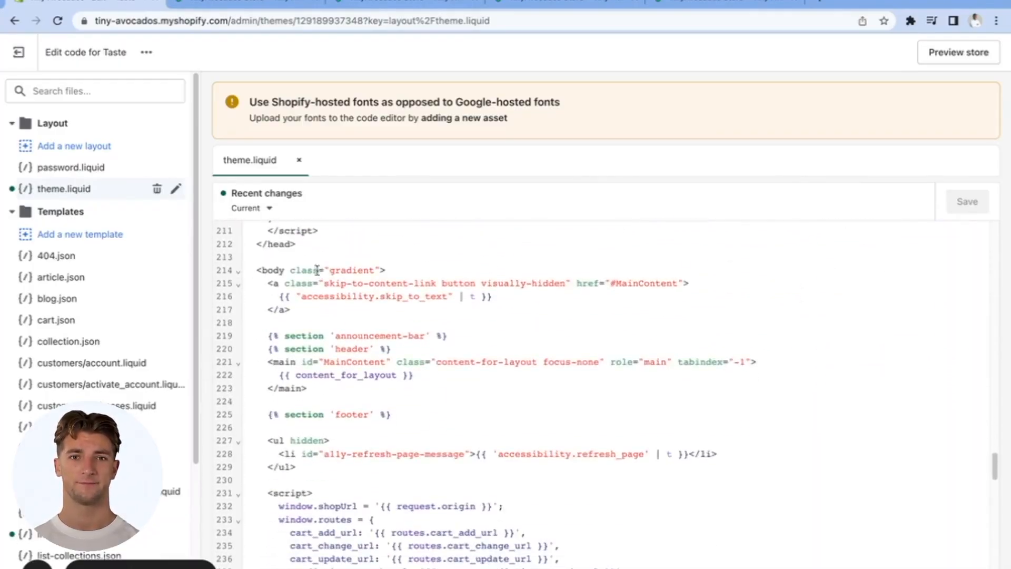
scroll(372, 313, down, 5)
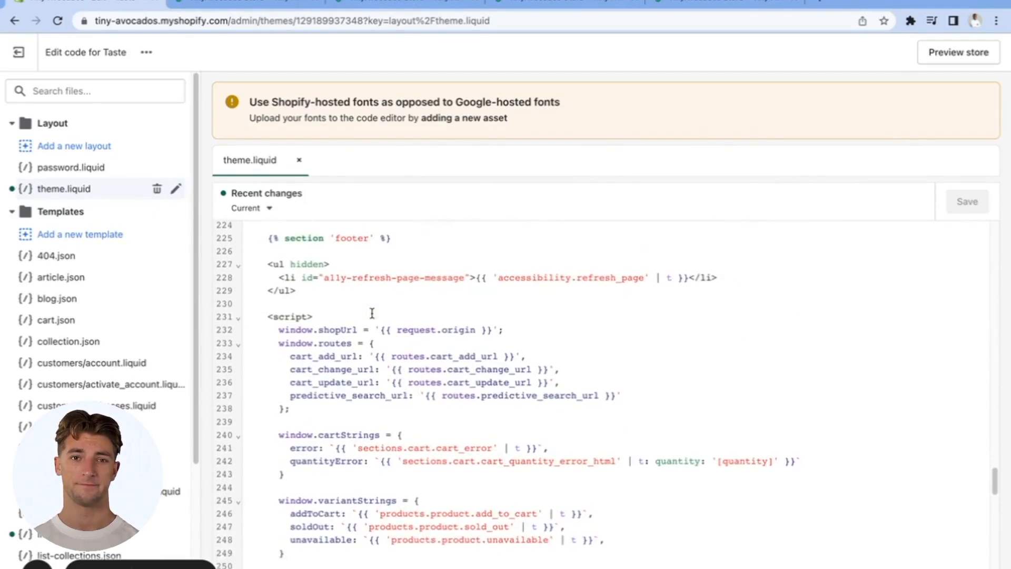
scroll(352, 310, up, 1)
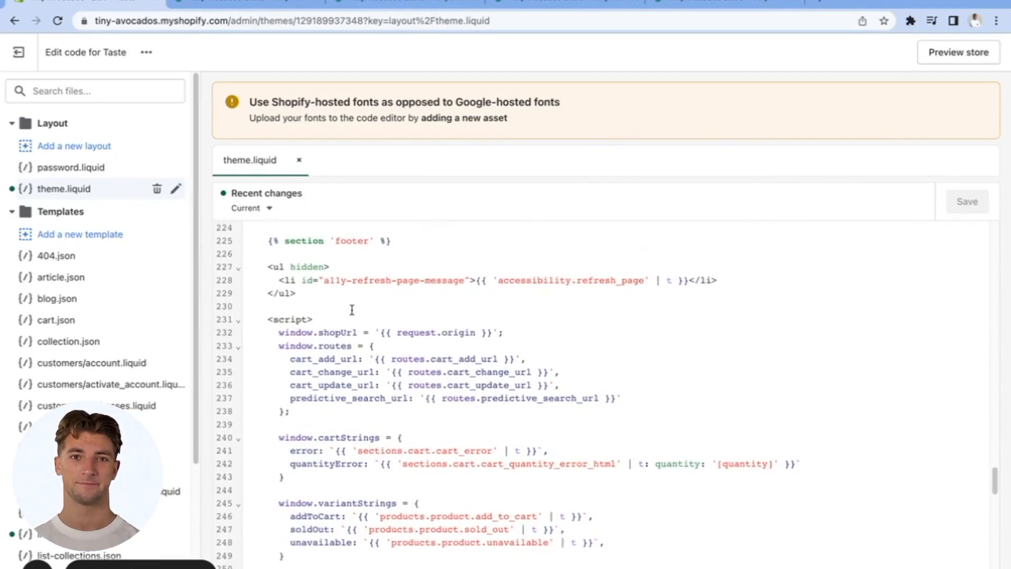
click(281, 305)
right_click(283, 306)
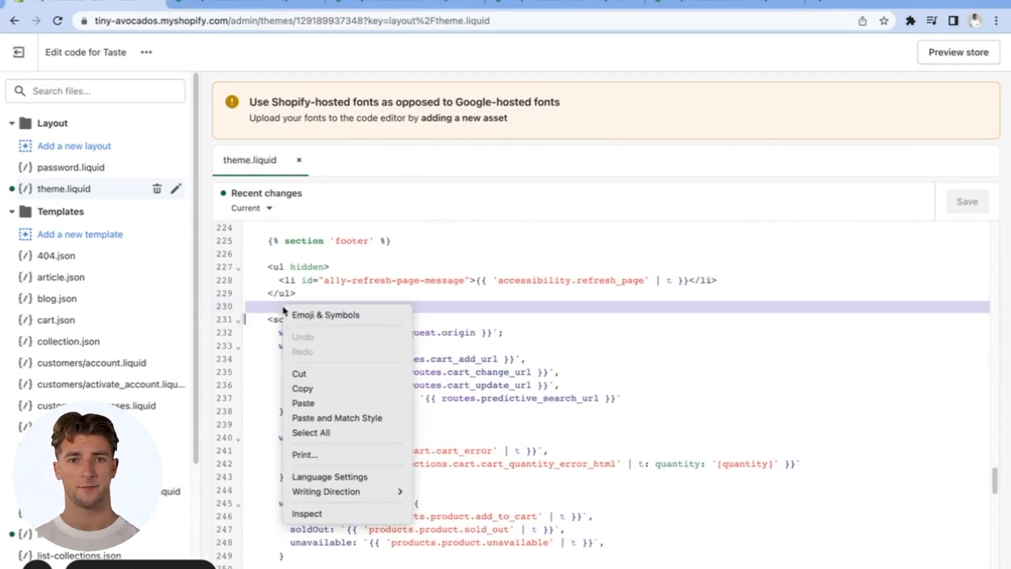
click(314, 403)
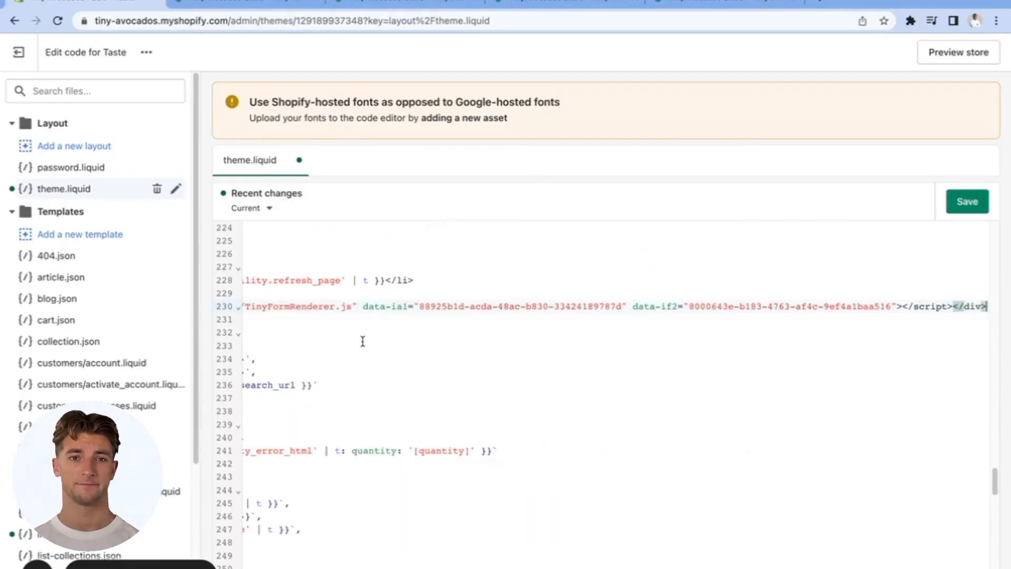
click(968, 205)
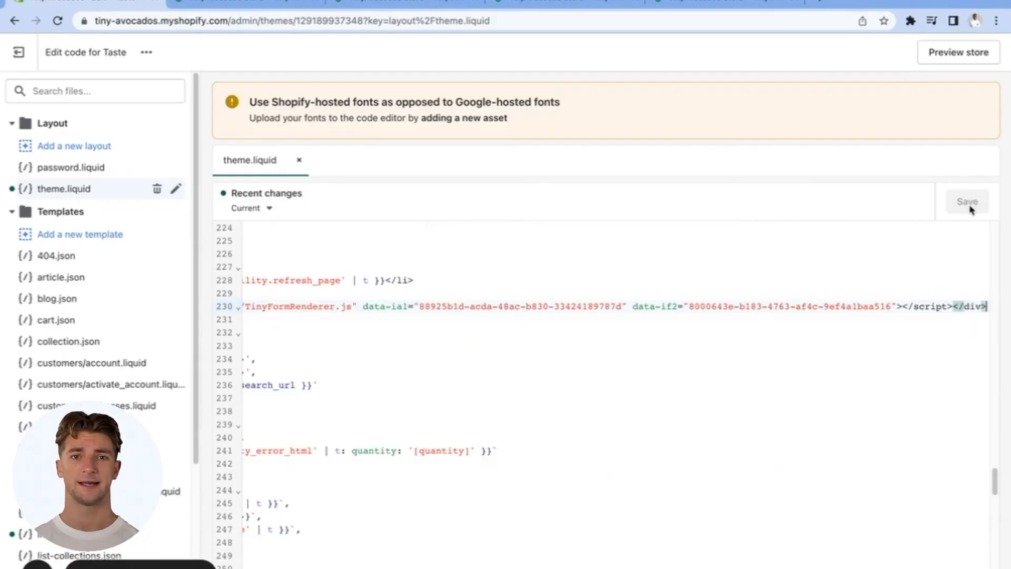
click(948, 54)
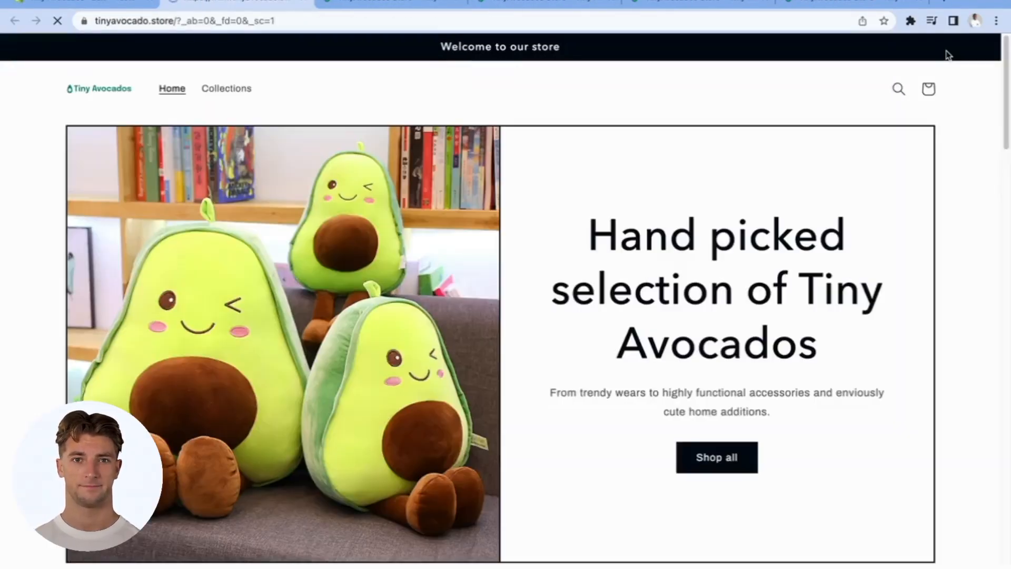